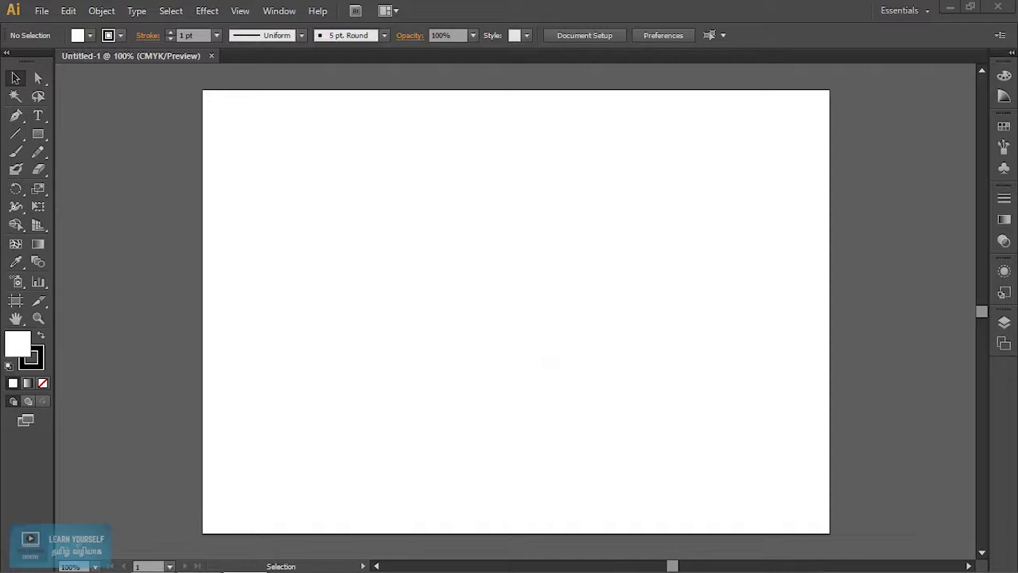
# Step: Draw a rectangle on the artboard's left half and fill it with red FC0000
pyautogui.moveTo(36, 137); pyautogui.dragTo(83, 140)
pyautogui.moveTo(272, 217); pyautogui.dragTo(451, 350)
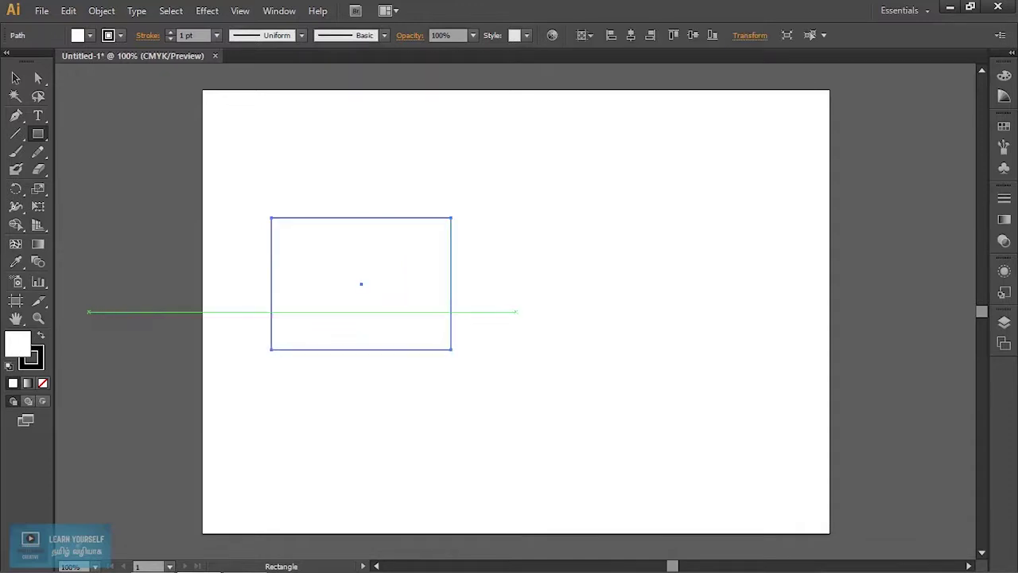
pyautogui.doubleClick(25, 347)
pyautogui.click(778, 235)
pyautogui.moveTo(809, 230); pyautogui.dragTo(853, 223)
pyautogui.moveTo(759, 242); pyautogui.dragTo(779, 232)
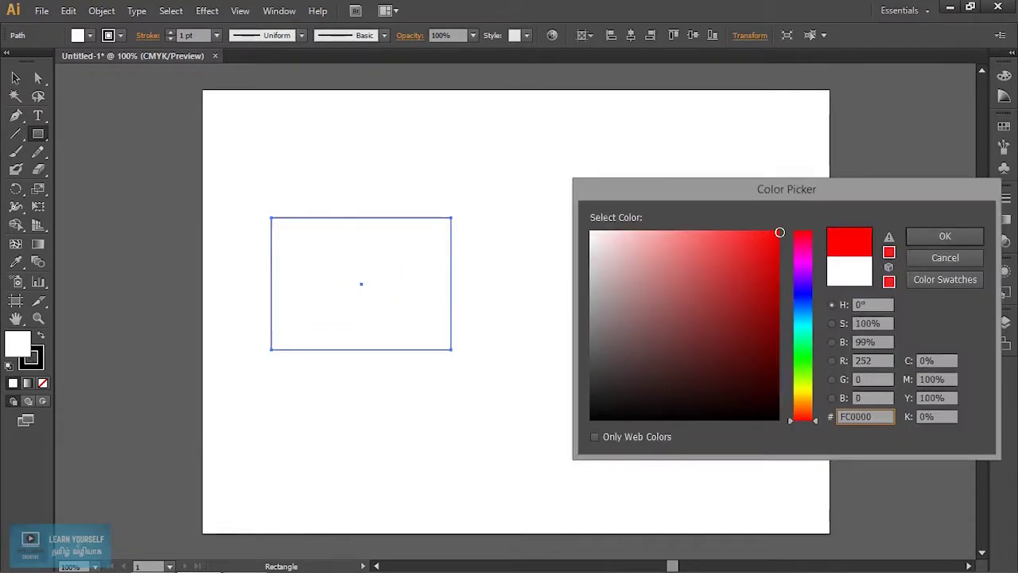
pyautogui.click(941, 237)
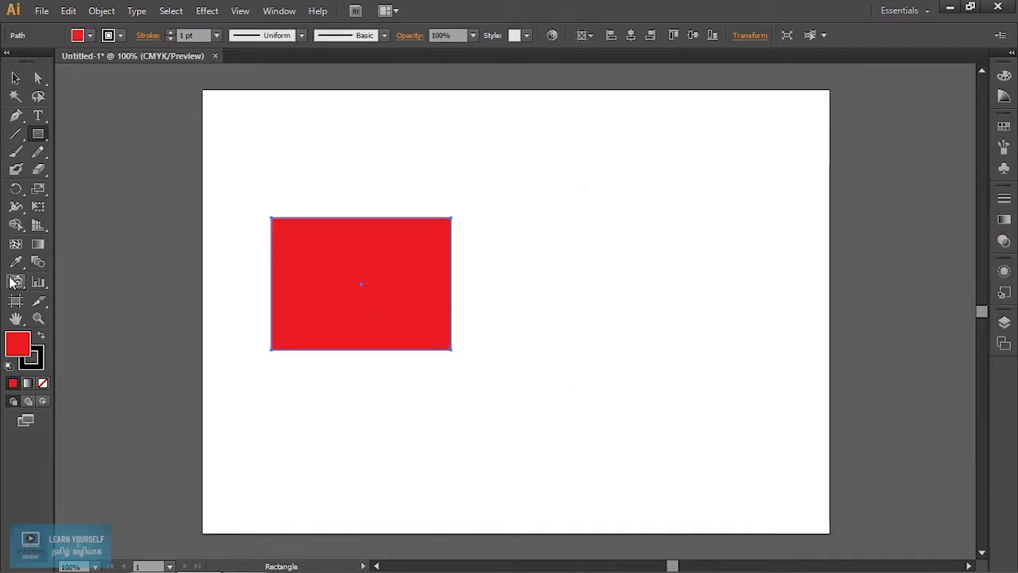
# Step: Draw an ellipse on the right of the red rectangle and fill it with blue 2400F9
pyautogui.moveTo(42, 142); pyautogui.dragTo(106, 168)
pyautogui.moveTo(599, 202); pyautogui.dragTo(729, 344)
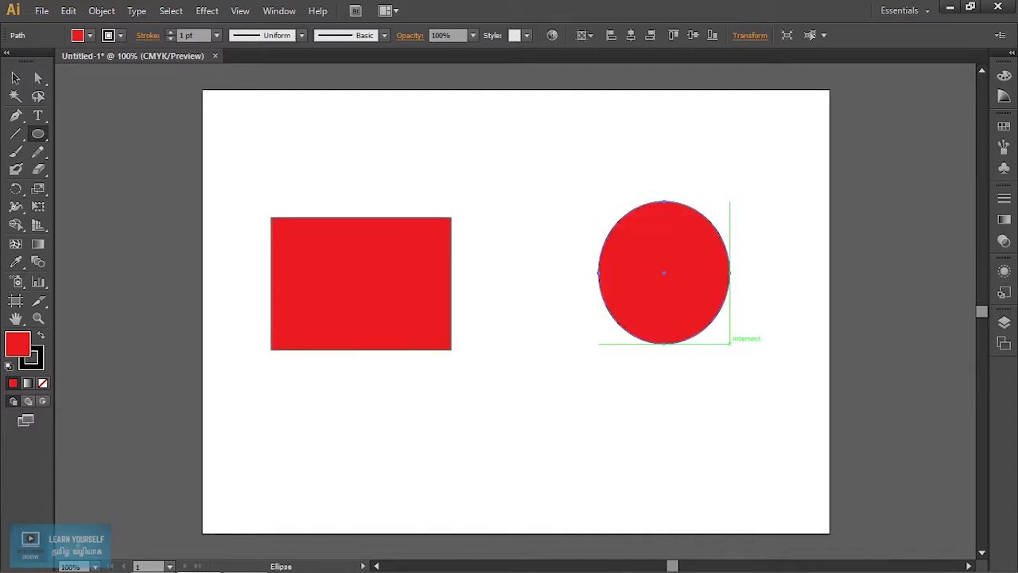
pyautogui.doubleClick(16, 345)
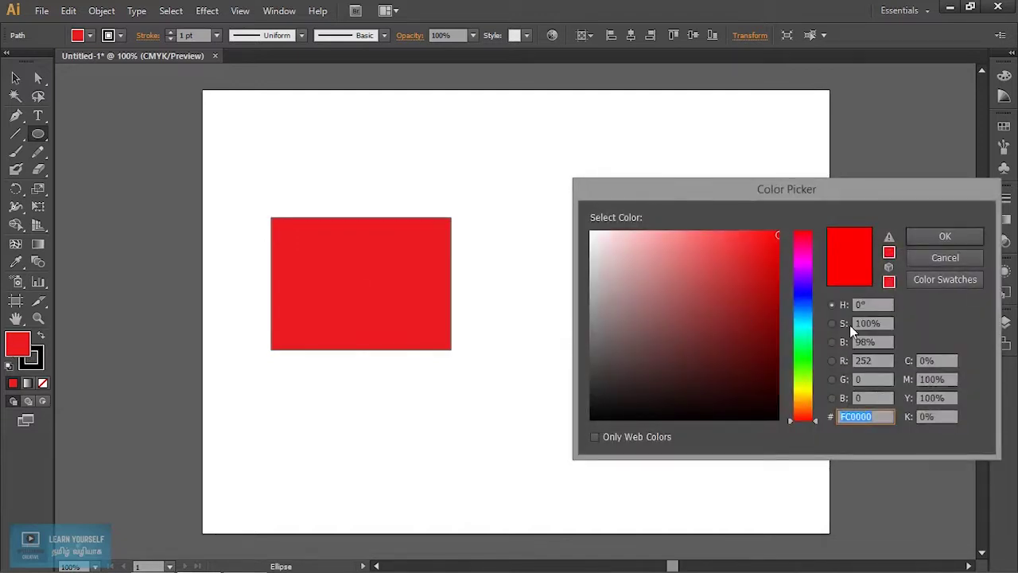
pyautogui.click(803, 289)
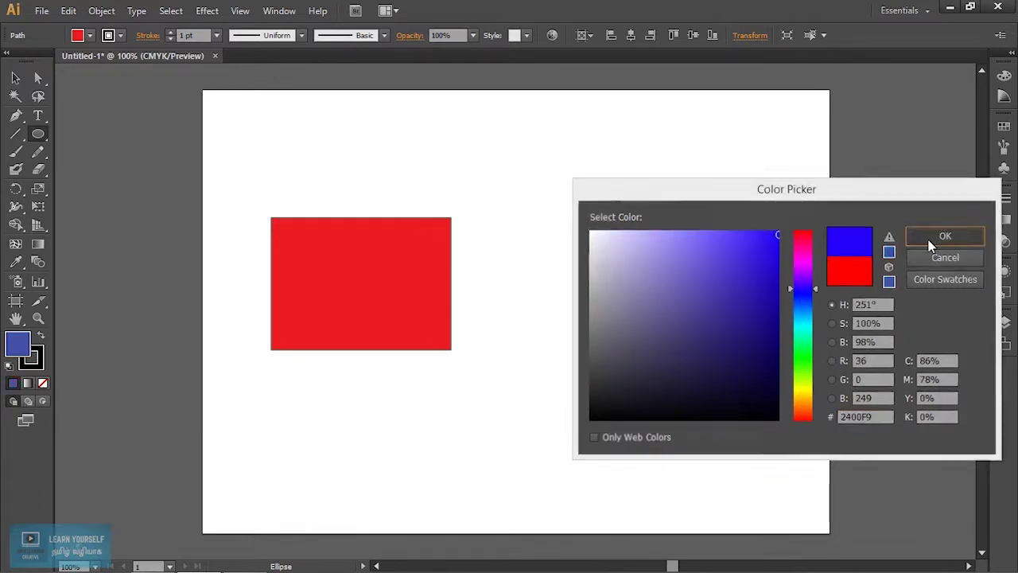
pyautogui.click(944, 236)
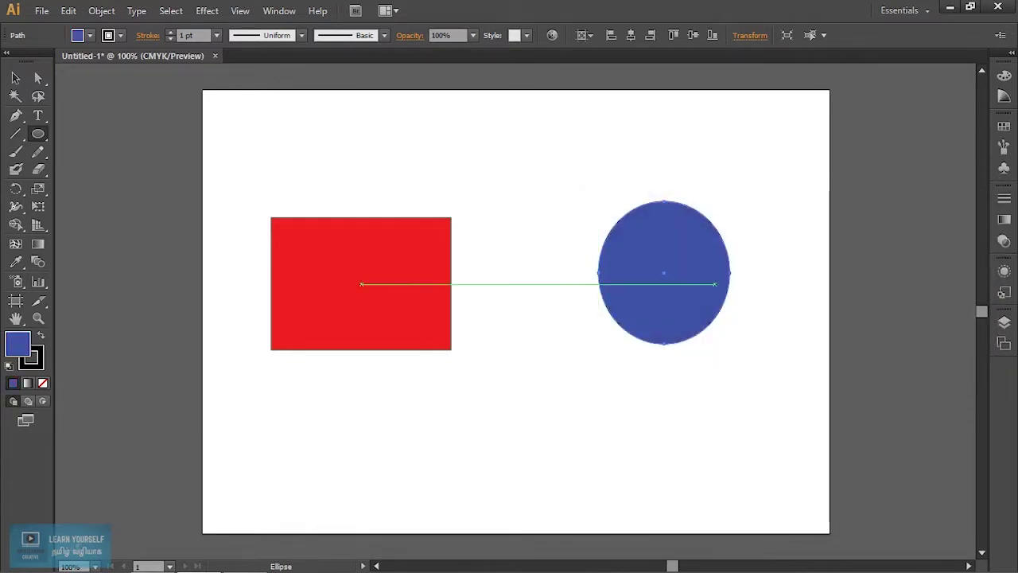
# Step: Widen the blue ellipse horizontally until it is roughly a circle
pyautogui.click(16, 78)
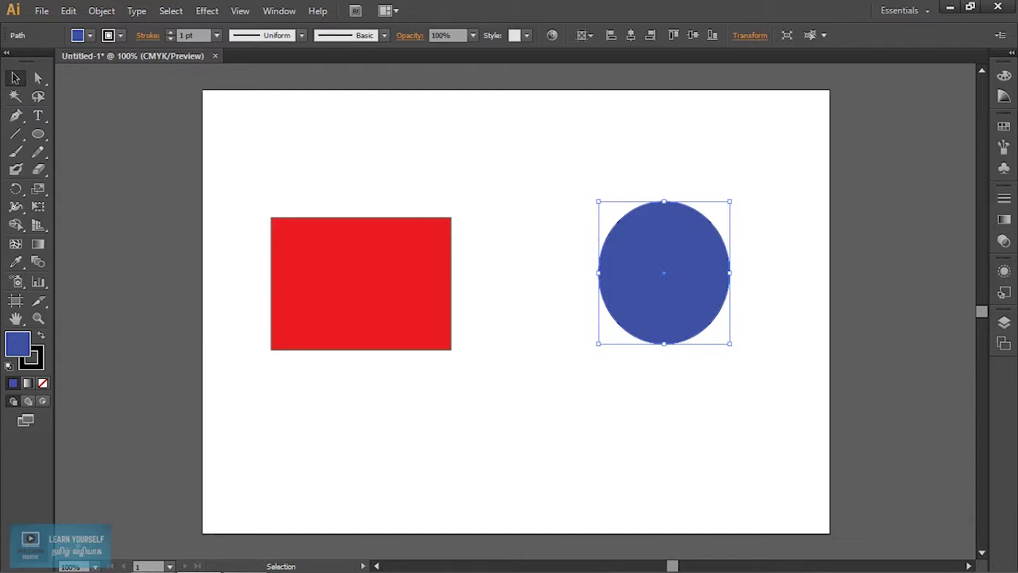
pyautogui.moveTo(730, 273); pyautogui.dragTo(748, 272)
pyautogui.hotkey('ctrl', 'shift', 'a')
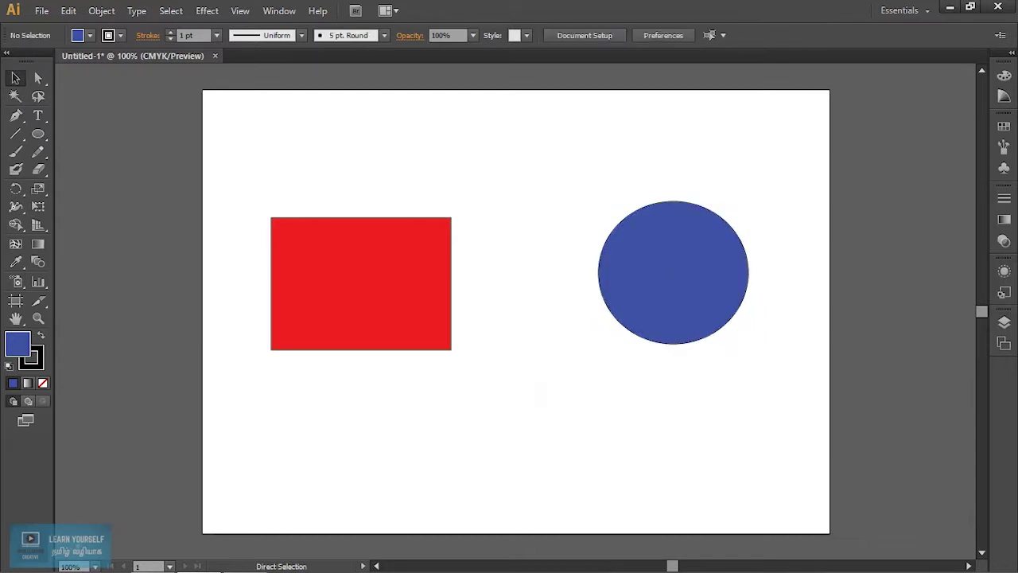
pyautogui.hotkey('ctrl', 'z')
pyautogui.moveTo(730, 272); pyautogui.dragTo(741, 272)
pyautogui.scroll(1, 587, 382)
pyautogui.moveTo(588, 382); pyautogui.dragTo(731, 489)
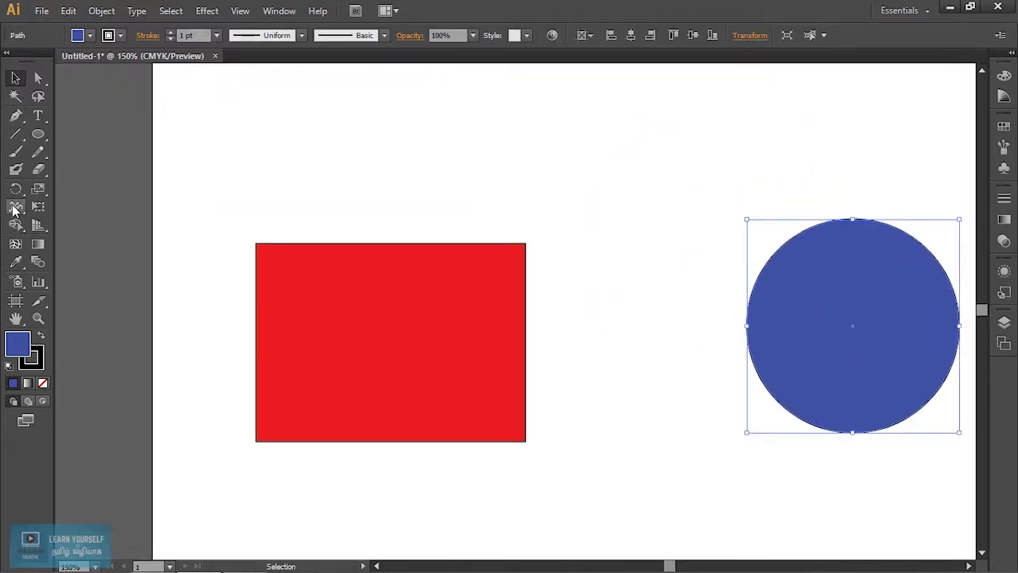
# Step: Detach the Width and distortion tools as a floating set placed above the red rectangle
pyautogui.click(15, 209)
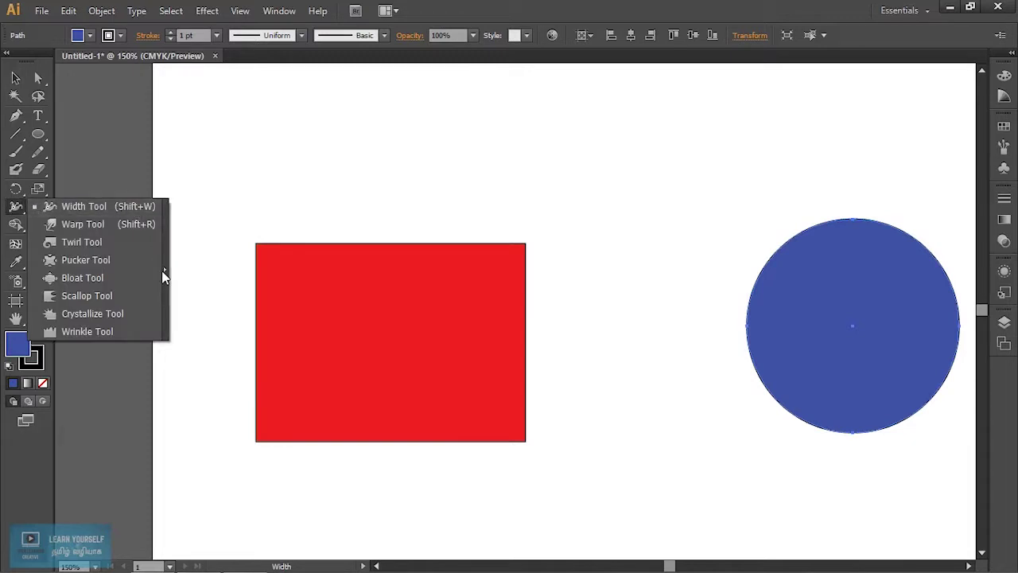
pyautogui.click(166, 278)
pyautogui.moveTo(130, 221); pyautogui.dragTo(303, 125)
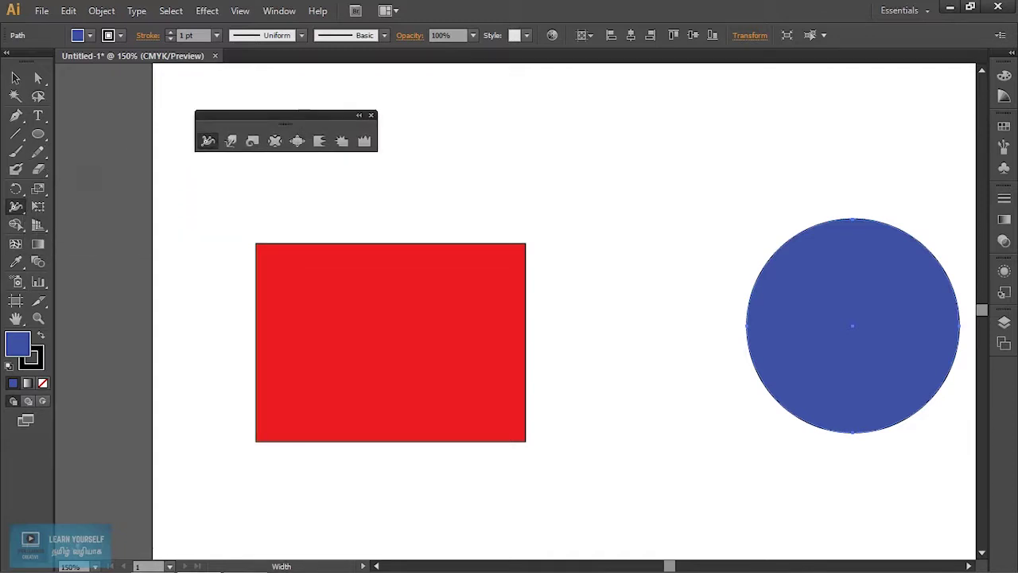
# Step: Select the red rectangle and distort all its edges into wavy outlines with the Warp tool
pyautogui.click(231, 143)
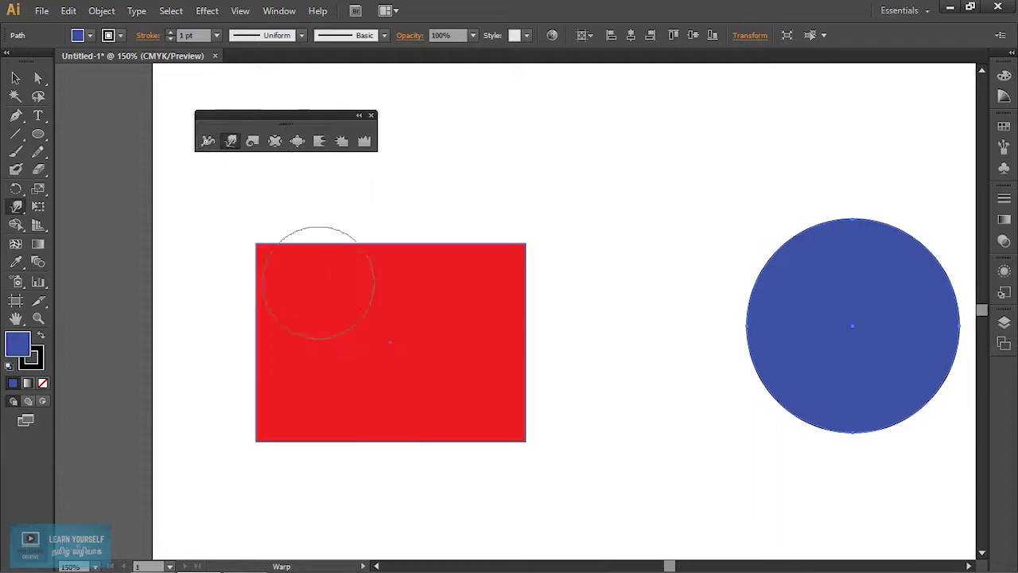
pyautogui.click(270, 267)
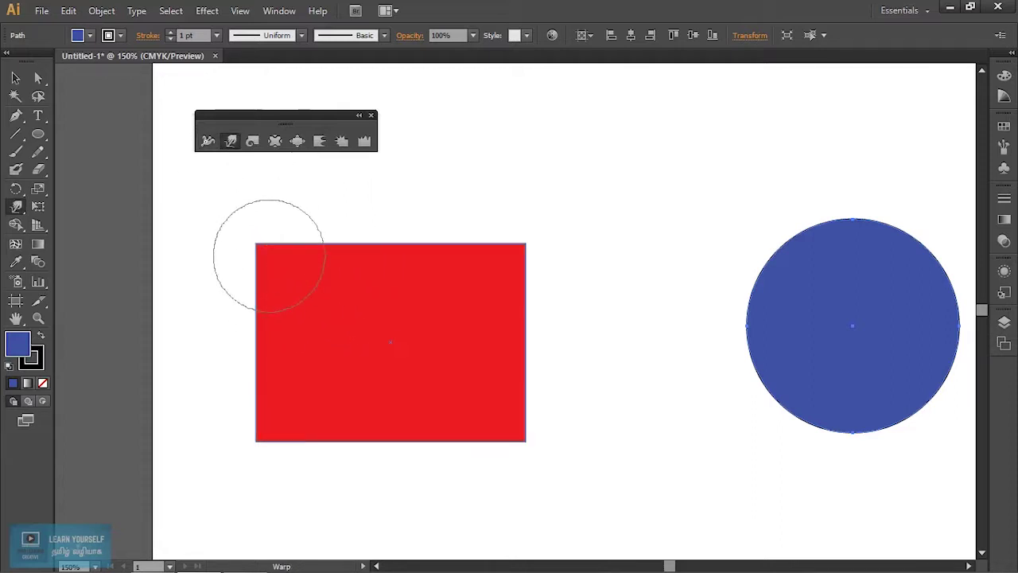
pyautogui.click(17, 78)
pyautogui.click(390, 342)
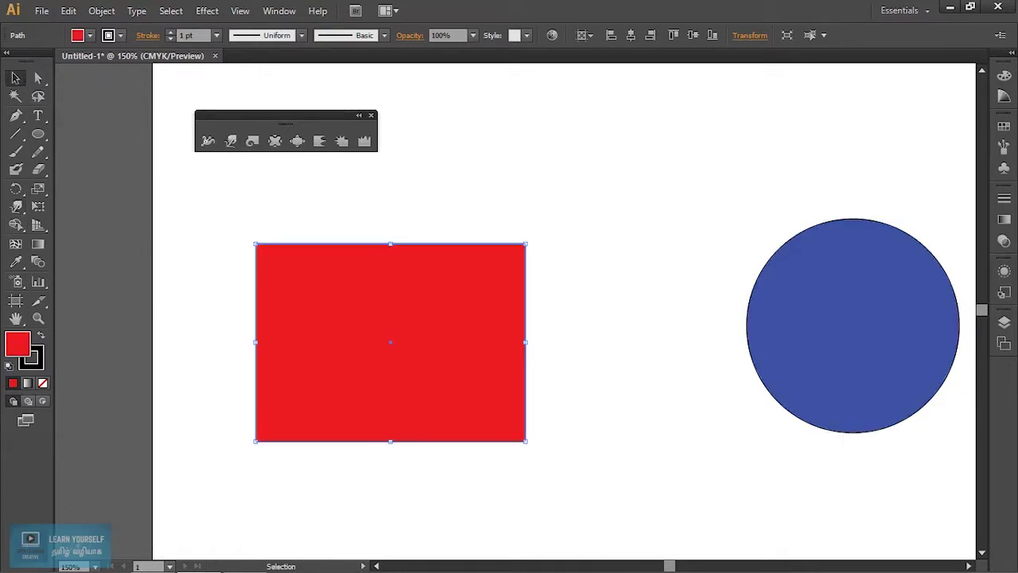
pyautogui.click(231, 141)
pyautogui.moveTo(282, 263)
pyautogui.mouseDown()
pyautogui.moveTo(274, 268)
pyautogui.moveTo(311, 243)
pyautogui.moveTo(350, 254)
pyautogui.moveTo(420, 248)
pyautogui.moveTo(420, 267)
pyautogui.moveTo(485, 246)
pyautogui.moveTo(484, 268)
pyautogui.moveTo(514, 262)
pyautogui.moveTo(525, 323)
pyautogui.moveTo(482, 313)
pyautogui.moveTo(505, 392)
pyautogui.moveTo(454, 427)
pyautogui.moveTo(434, 418)
pyautogui.moveTo(343, 445)
pyautogui.moveTo(329, 429)
pyautogui.moveTo(246, 448)
pyautogui.moveTo(269, 328)
pyautogui.mouseUp()
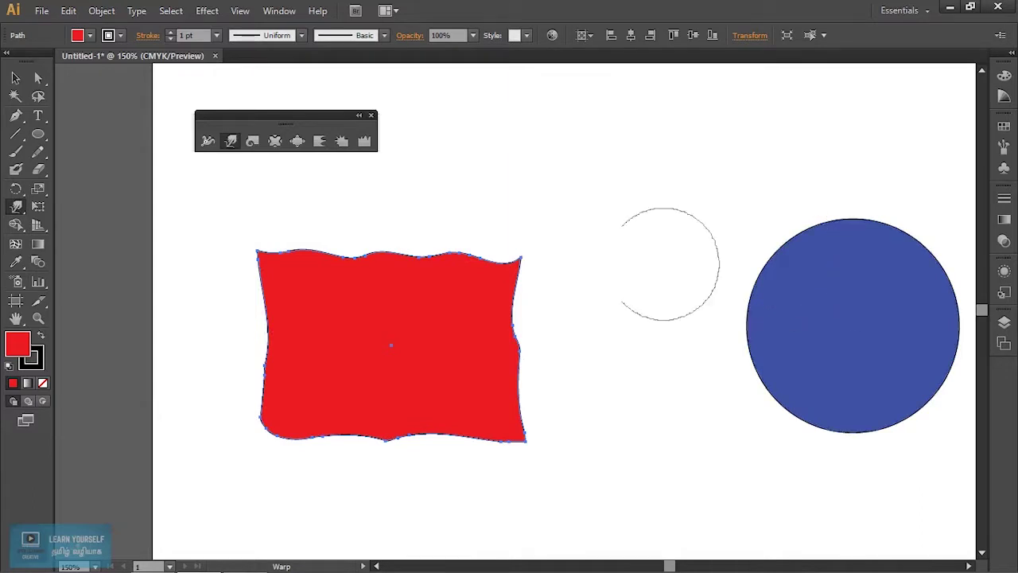
# Step: Select the blue circle and push its outline into an irregular blob with the Warp tool
pyautogui.click(16, 77)
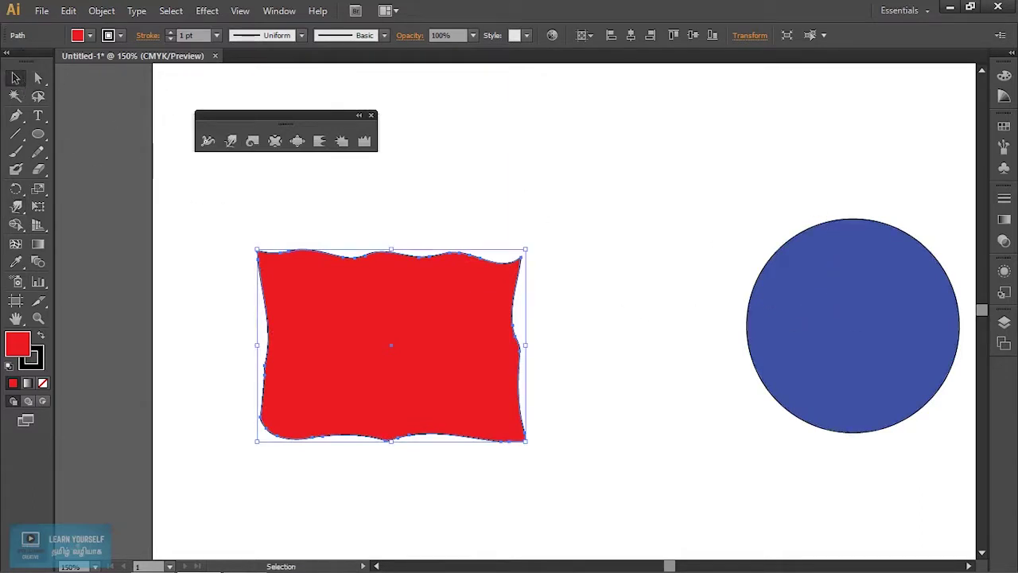
pyautogui.moveTo(604, 334); pyautogui.dragTo(419, 292)
pyautogui.click(666, 284)
pyautogui.click(229, 141)
pyautogui.moveTo(640, 191)
pyautogui.mouseDown()
pyautogui.moveTo(697, 181)
pyautogui.moveTo(699, 212)
pyautogui.moveTo(732, 220)
pyautogui.moveTo(716, 266)
pyautogui.moveTo(753, 311)
pyautogui.moveTo(725, 314)
pyautogui.moveTo(693, 346)
pyautogui.moveTo(686, 375)
pyautogui.moveTo(664, 320)
pyautogui.moveTo(631, 384)
pyautogui.moveTo(625, 364)
pyautogui.moveTo(655, 336)
pyautogui.moveTo(585, 313)
pyautogui.moveTo(630, 321)
pyautogui.moveTo(575, 267)
pyautogui.moveTo(569, 243)
pyautogui.moveTo(646, 295)
pyautogui.moveTo(614, 206)
pyautogui.moveTo(645, 253)
pyautogui.moveTo(572, 247)
pyautogui.moveTo(671, 329)
pyautogui.mouseUp()
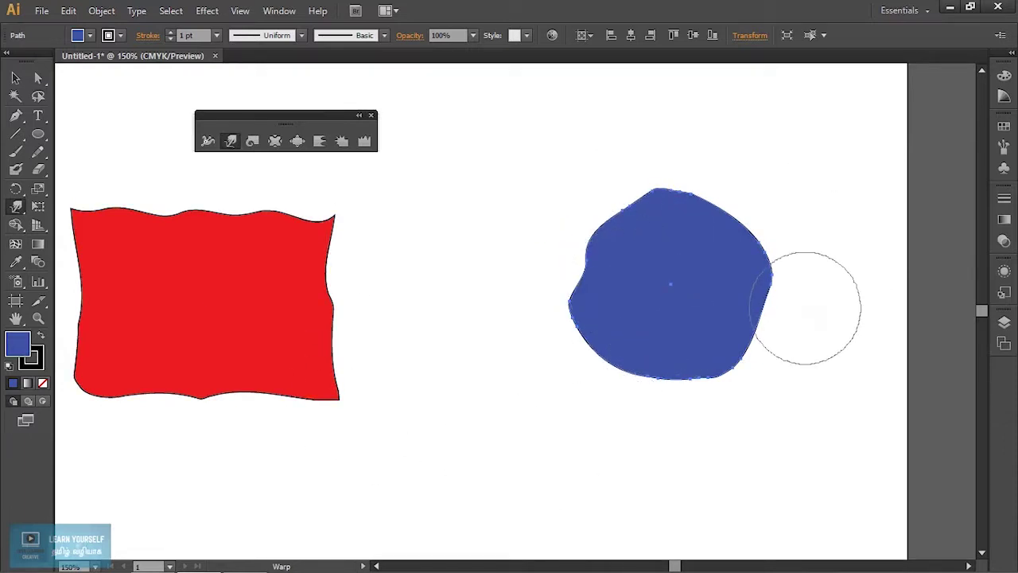
# Step: Draw a blue hexagon between and below the red shape and the blue blob
pyautogui.moveTo(38, 134); pyautogui.dragTo(102, 185)
pyautogui.moveTo(464, 419); pyautogui.dragTo(549, 463)
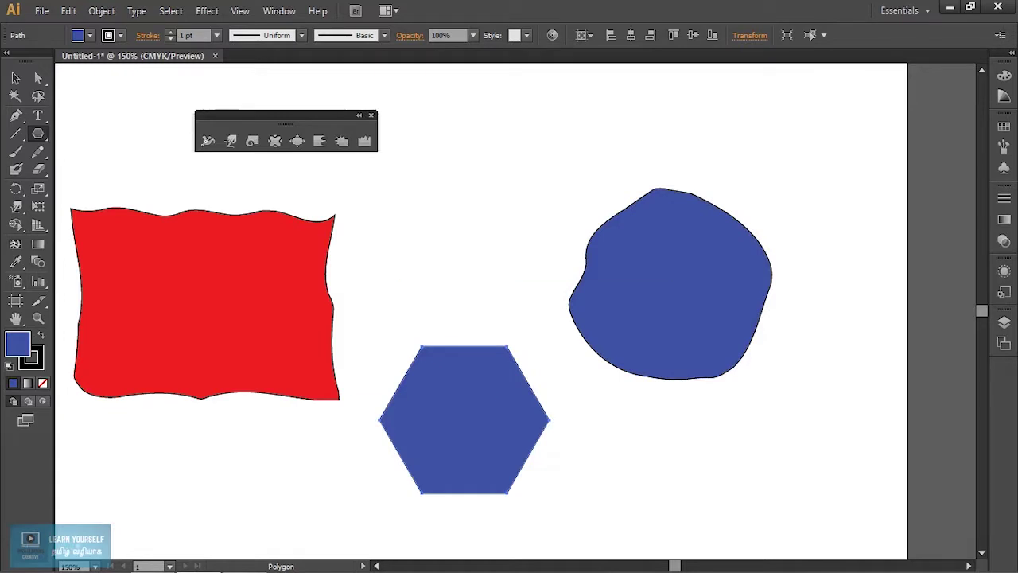
pyautogui.press('v')
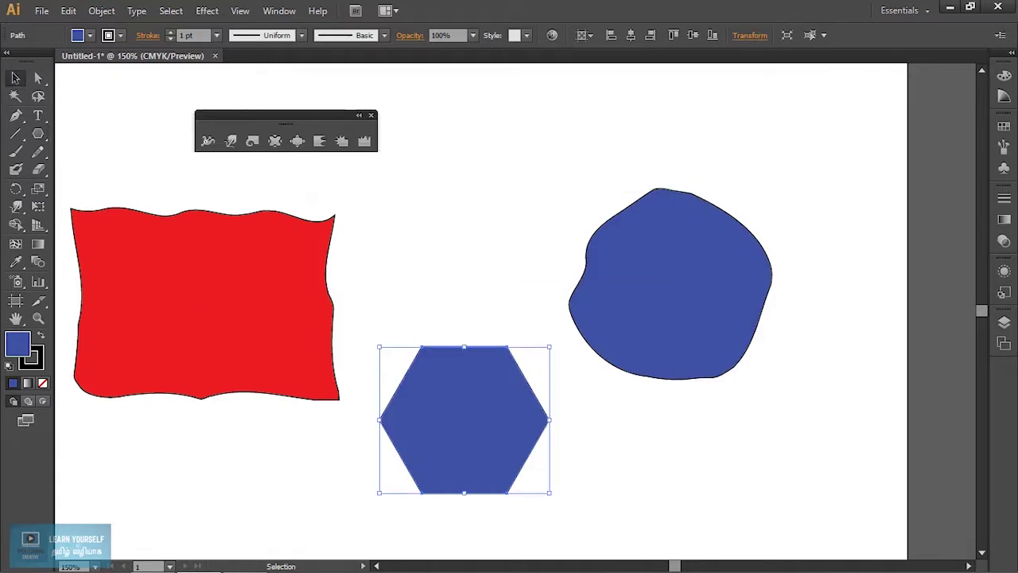
# Step: Twirl the hexagon's upper-left, lower-right, lower-left and right corners into spirals with the Twirl tool
pyautogui.click(252, 143)
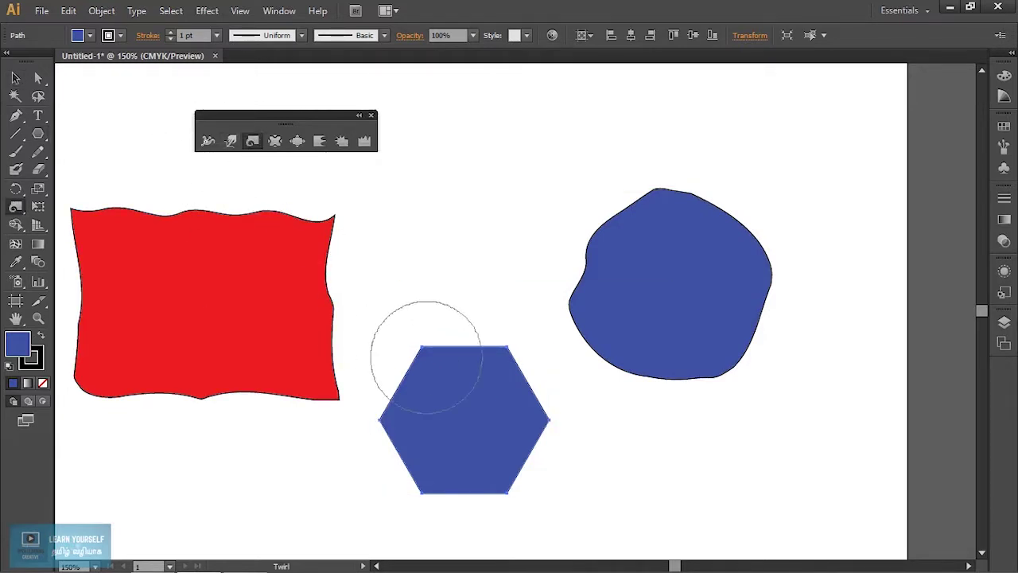
pyautogui.moveTo(427, 357); pyautogui.dragTo(427, 342)
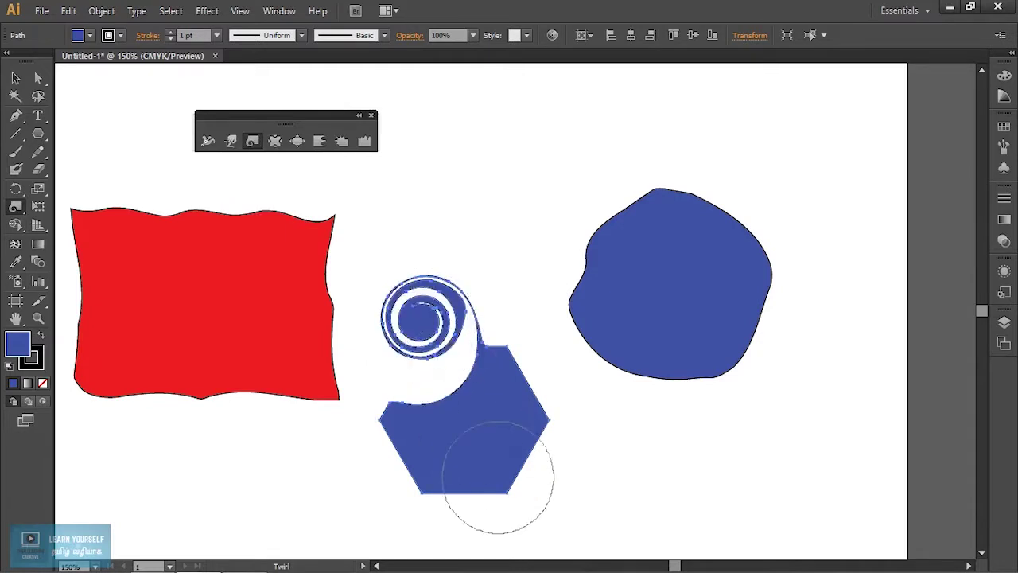
pyautogui.moveTo(531, 468); pyautogui.dragTo(537, 470)
pyautogui.moveTo(398, 466); pyautogui.dragTo(389, 475)
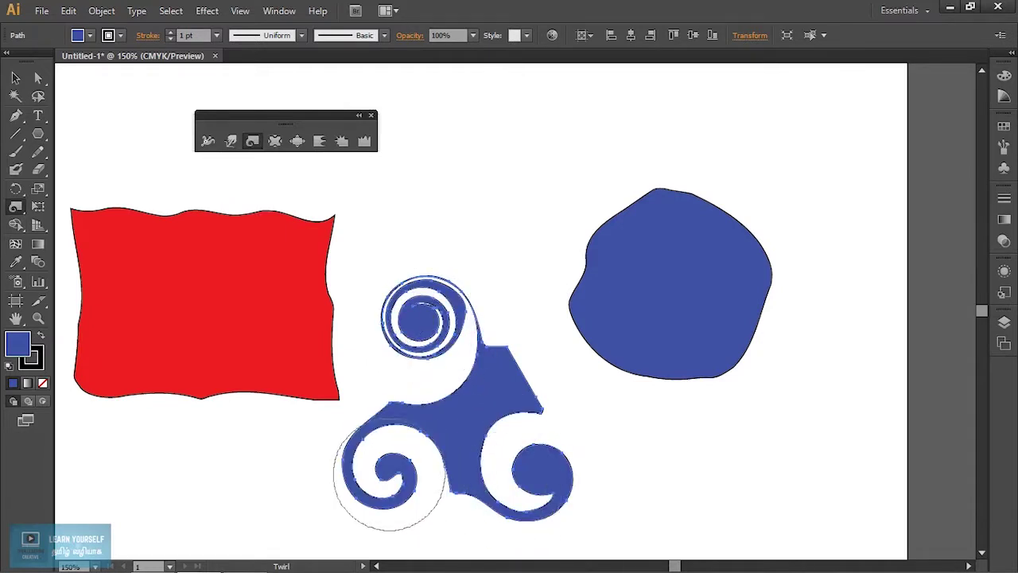
pyautogui.moveTo(515, 381); pyautogui.dragTo(580, 421)
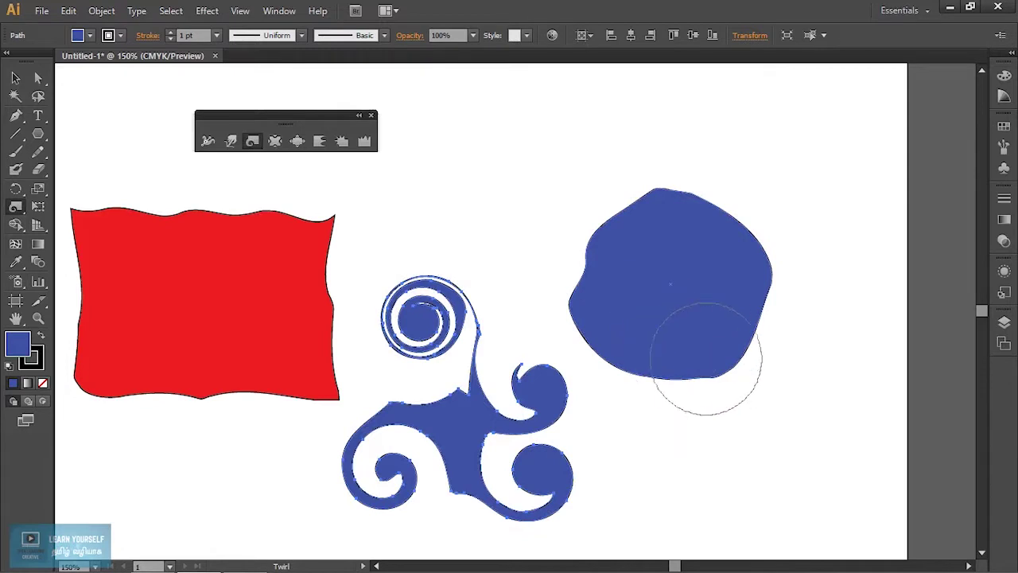
# Step: Select the blue blob and twirl its top, lower-right, right and left parts into curls
pyautogui.click(16, 77)
pyautogui.click(670, 283)
pyautogui.click(252, 140)
pyautogui.moveTo(632, 250)
pyautogui.mouseDown()
pyautogui.moveTo(634, 205)
pyautogui.moveTo(686, 269)
pyautogui.mouseUp()
pyautogui.moveTo(710, 334); pyautogui.dragTo(724, 370)
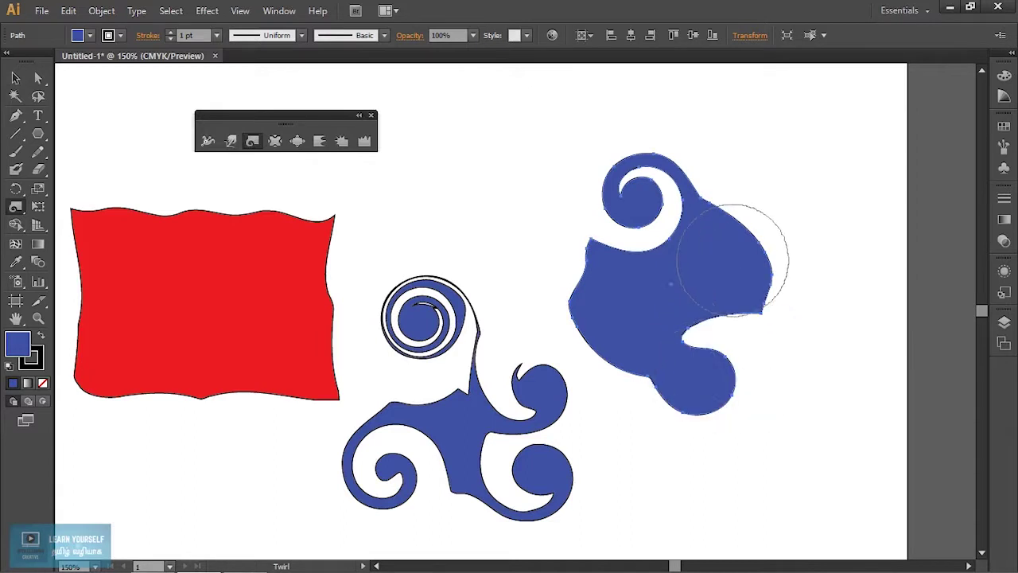
pyautogui.moveTo(732, 260); pyautogui.dragTo(750, 250)
pyautogui.moveTo(580, 302)
pyautogui.mouseDown()
pyautogui.moveTo(540, 273)
pyautogui.moveTo(549, 278)
pyautogui.mouseUp()
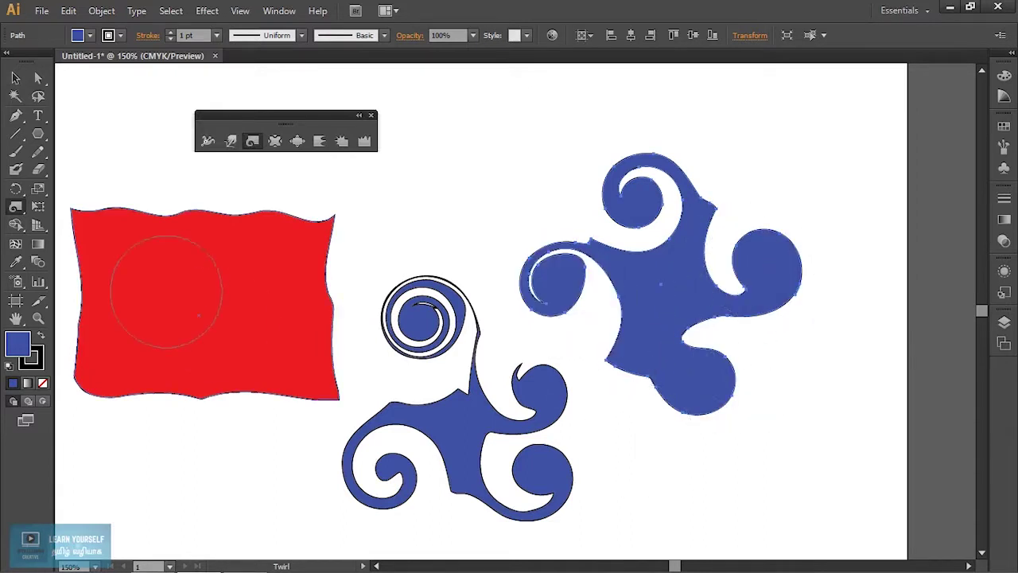
# Step: Distort the curled blue blob further with long Twirl strokes across its arms and centre
pyautogui.moveTo(761, 238)
pyautogui.mouseDown()
pyautogui.moveTo(766, 228)
pyautogui.moveTo(800, 359)
pyautogui.moveTo(781, 211)
pyautogui.moveTo(761, 346)
pyautogui.mouseUp()
pyautogui.moveTo(755, 223)
pyautogui.mouseDown()
pyautogui.moveTo(774, 173)
pyautogui.moveTo(772, 295)
pyautogui.moveTo(768, 136)
pyautogui.mouseUp()
pyautogui.moveTo(664, 234)
pyautogui.mouseDown()
pyautogui.moveTo(629, 192)
pyautogui.moveTo(573, 256)
pyautogui.moveTo(603, 307)
pyautogui.moveTo(620, 235)
pyautogui.moveTo(603, 261)
pyautogui.moveTo(550, 287)
pyautogui.moveTo(610, 369)
pyautogui.moveTo(666, 351)
pyautogui.moveTo(687, 441)
pyautogui.moveTo(735, 339)
pyautogui.moveTo(793, 360)
pyautogui.moveTo(720, 286)
pyautogui.moveTo(763, 360)
pyautogui.moveTo(736, 364)
pyautogui.moveTo(661, 333)
pyautogui.moveTo(681, 435)
pyautogui.moveTo(621, 309)
pyautogui.moveTo(583, 373)
pyautogui.moveTo(610, 273)
pyautogui.moveTo(546, 358)
pyautogui.moveTo(590, 424)
pyautogui.moveTo(616, 414)
pyautogui.moveTo(571, 465)
pyautogui.mouseUp()
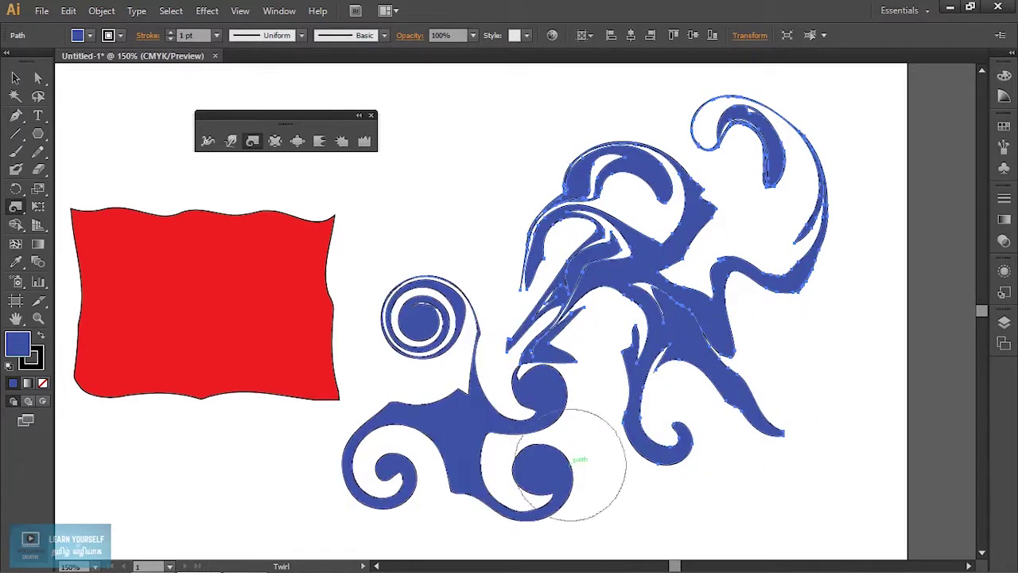
pyautogui.moveTo(732, 226); pyautogui.dragTo(757, 232)
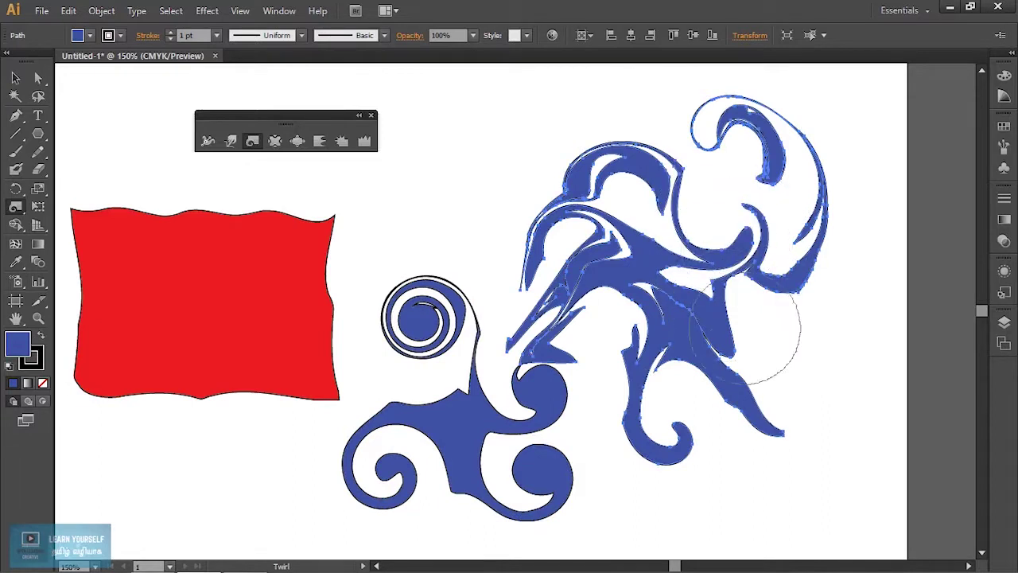
# Step: Move the twirled blob slightly up and to the right, away from the twirled hexagon, and deselect it
pyautogui.click(15, 77)
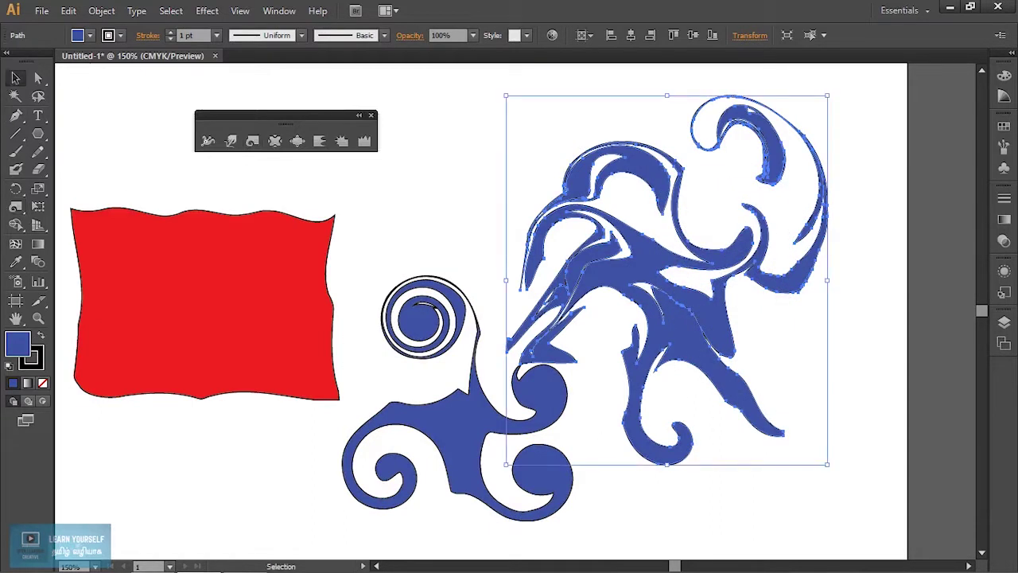
pyautogui.hotkey('ctrl', 'shift', 'a')
pyautogui.moveTo(731, 259); pyautogui.dragTo(761, 227)
pyautogui.hotkey('ctrl', 'shift', 'a')
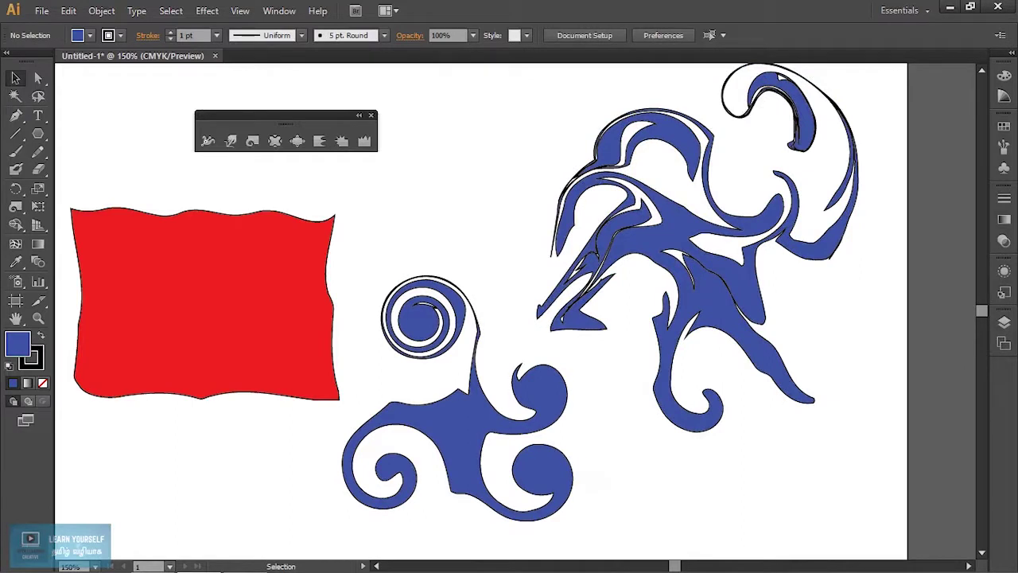
# Step: Select the red wavy shape and pull its top, right and bottom edges into spikes with the Pucker tool
pyautogui.click(204, 303)
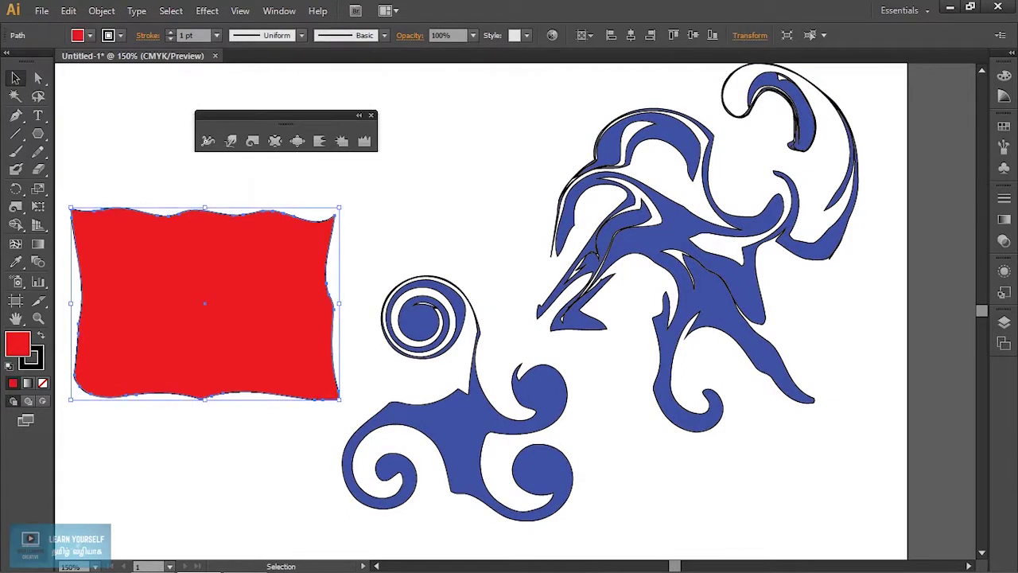
pyautogui.click(276, 142)
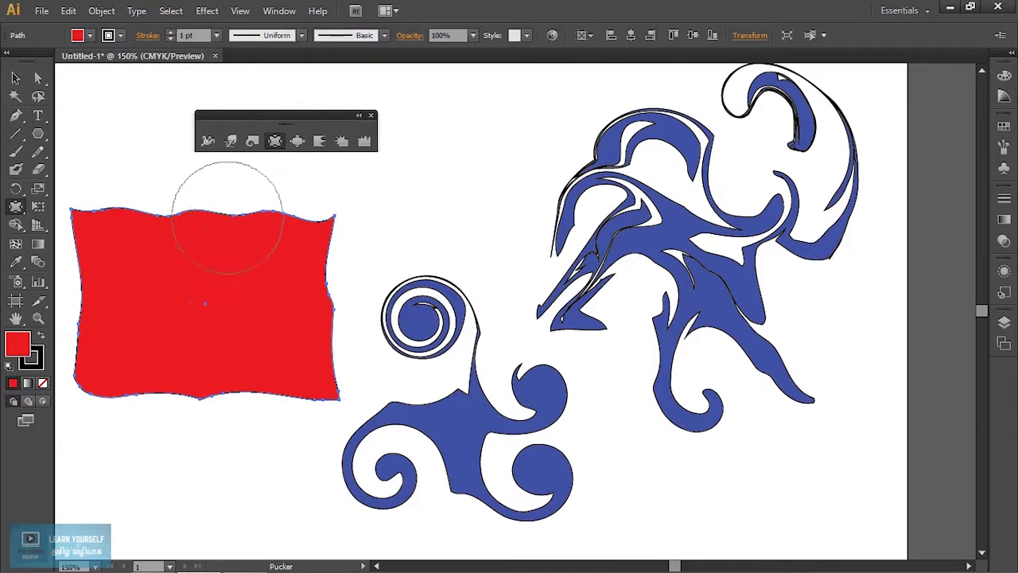
pyautogui.moveTo(223, 209)
pyautogui.mouseDown()
pyautogui.moveTo(211, 243)
pyautogui.moveTo(177, 208)
pyautogui.moveTo(143, 130)
pyautogui.moveTo(155, 226)
pyautogui.moveTo(198, 239)
pyautogui.moveTo(310, 181)
pyautogui.moveTo(256, 287)
pyautogui.moveTo(353, 250)
pyautogui.moveTo(328, 266)
pyautogui.moveTo(255, 427)
pyautogui.moveTo(155, 374)
pyautogui.moveTo(134, 486)
pyautogui.moveTo(119, 466)
pyautogui.mouseUp()
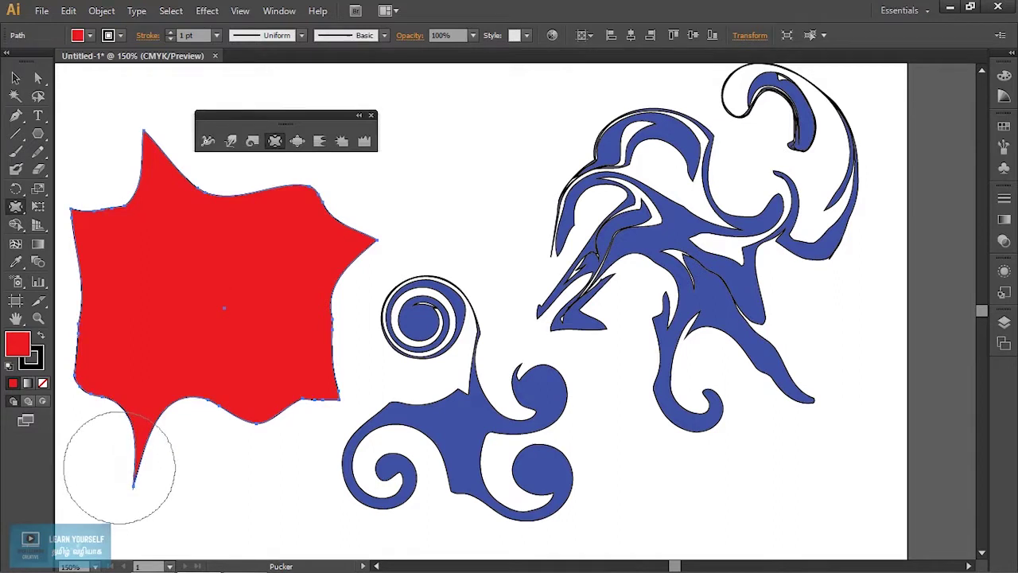
pyautogui.moveTo(180, 429)
pyautogui.mouseDown()
pyautogui.moveTo(208, 536)
pyautogui.moveTo(298, 501)
pyautogui.mouseUp()
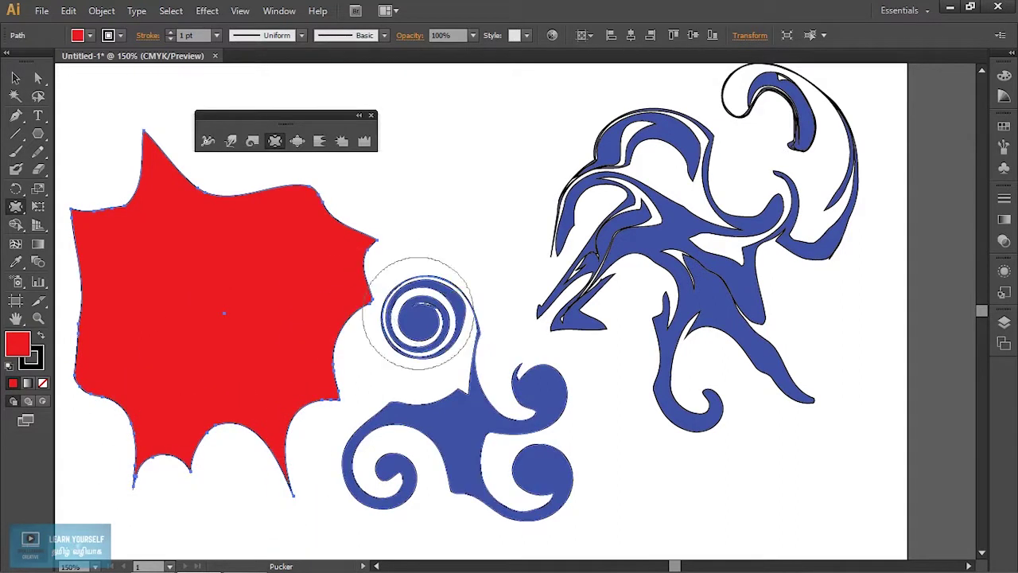
pyautogui.moveTo(321, 236); pyautogui.dragTo(238, 159)
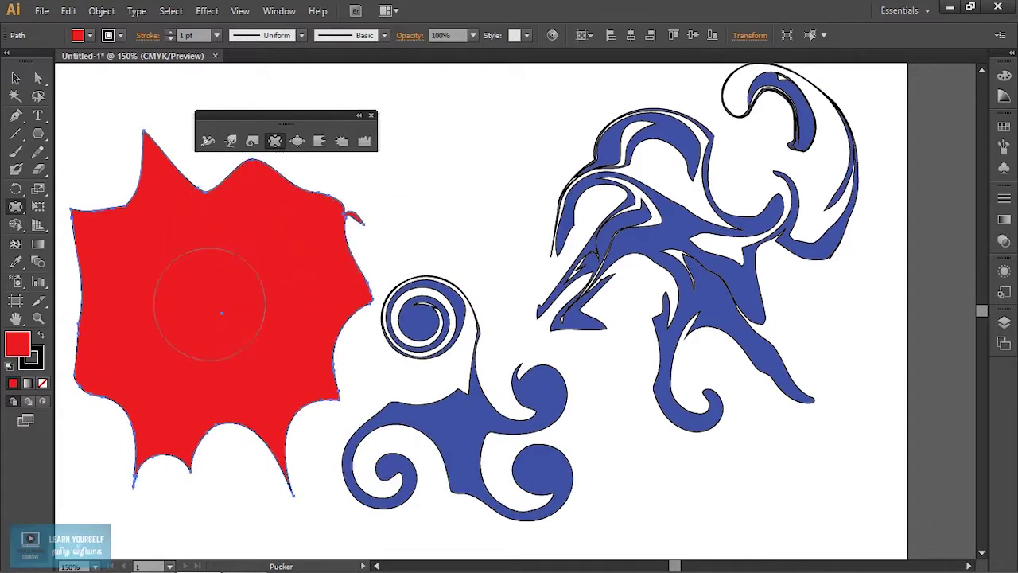
# Step: Pull the left edge of the red shape outward into a long lower-left spike with the Pucker tool
pyautogui.moveTo(115, 303); pyautogui.dragTo(8, 330)
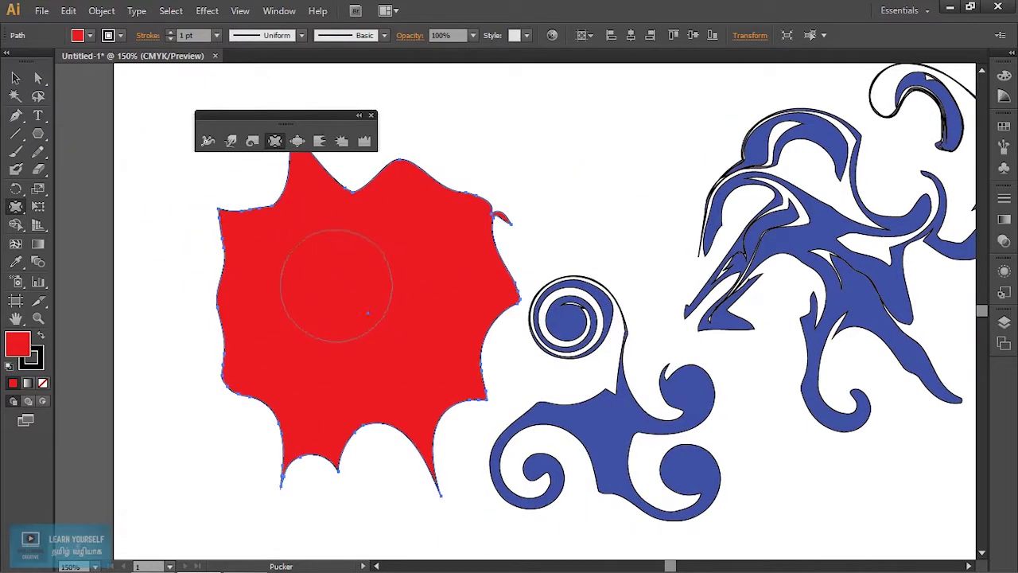
pyautogui.moveTo(169, 350)
pyautogui.mouseDown()
pyautogui.moveTo(197, 346)
pyautogui.moveTo(216, 365)
pyautogui.mouseUp()
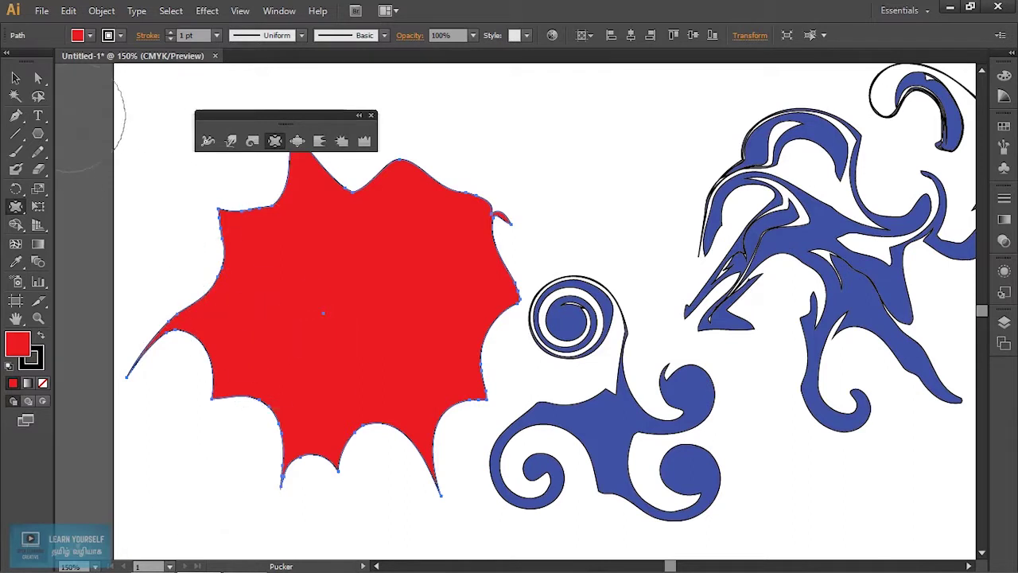
# Step: Move the blue shape with the spiral arms up and slightly left, so it overlaps the red shape and frees space below
pyautogui.click(16, 78)
pyautogui.click(643, 342)
pyautogui.moveTo(735, 414); pyautogui.dragTo(626, 239)
pyautogui.moveTo(498, 224); pyautogui.dragTo(498, 63)
pyautogui.moveTo(498, 64); pyautogui.dragTo(442, 87)
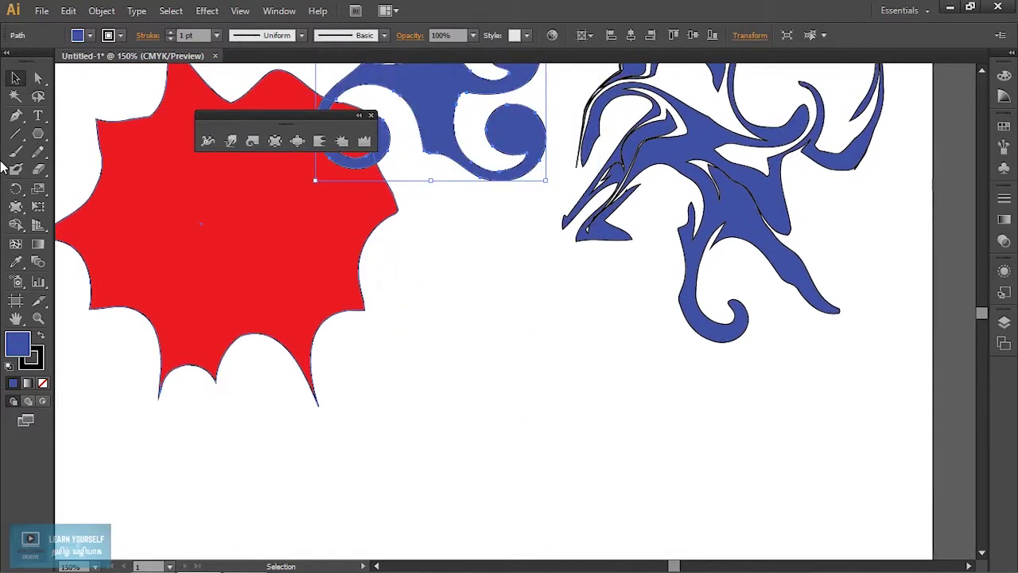
# Step: Draw a wide rectangle, about twice as wide as high, in the empty area below the blue shapes
pyautogui.click(39, 135)
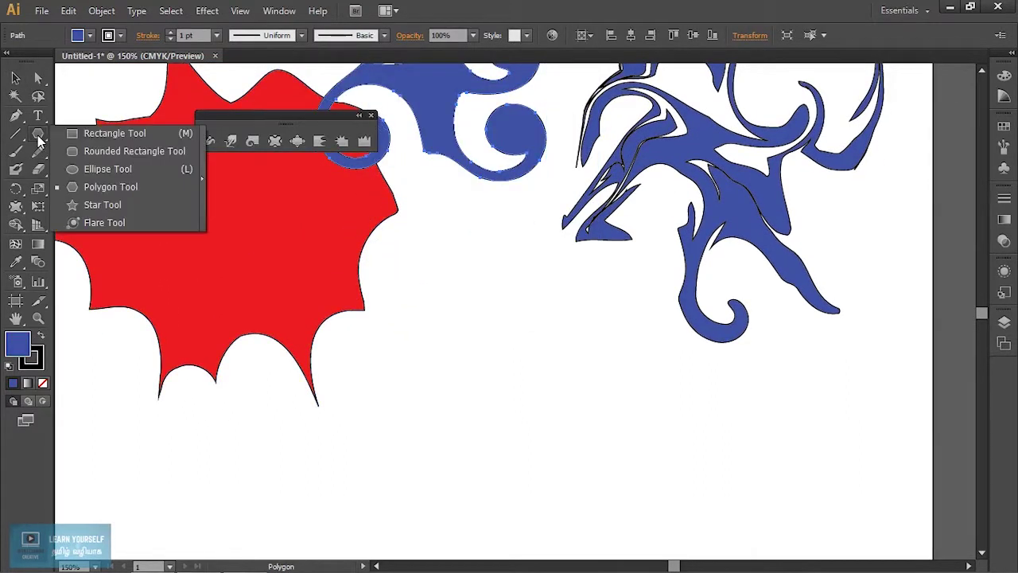
pyautogui.click(116, 133)
pyautogui.moveTo(362, 457); pyautogui.dragTo(611, 333)
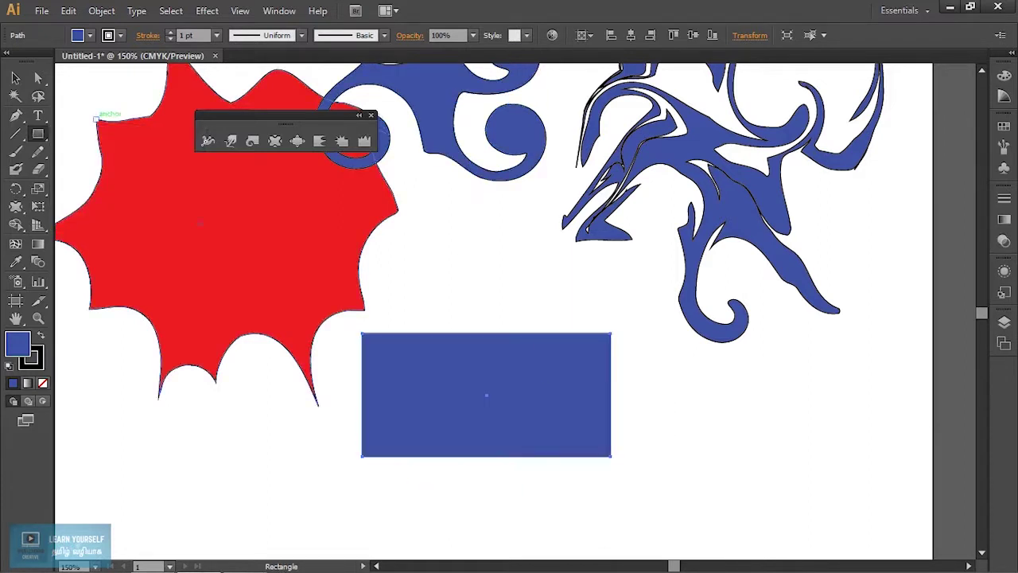
# Step: Set the rectangle's fill colour to bright green, 45FF00
pyautogui.doubleClick(19, 343)
pyautogui.moveTo(796, 337); pyautogui.dragTo(805, 366)
pyautogui.moveTo(759, 267); pyautogui.dragTo(790, 222)
pyautogui.click(929, 233)
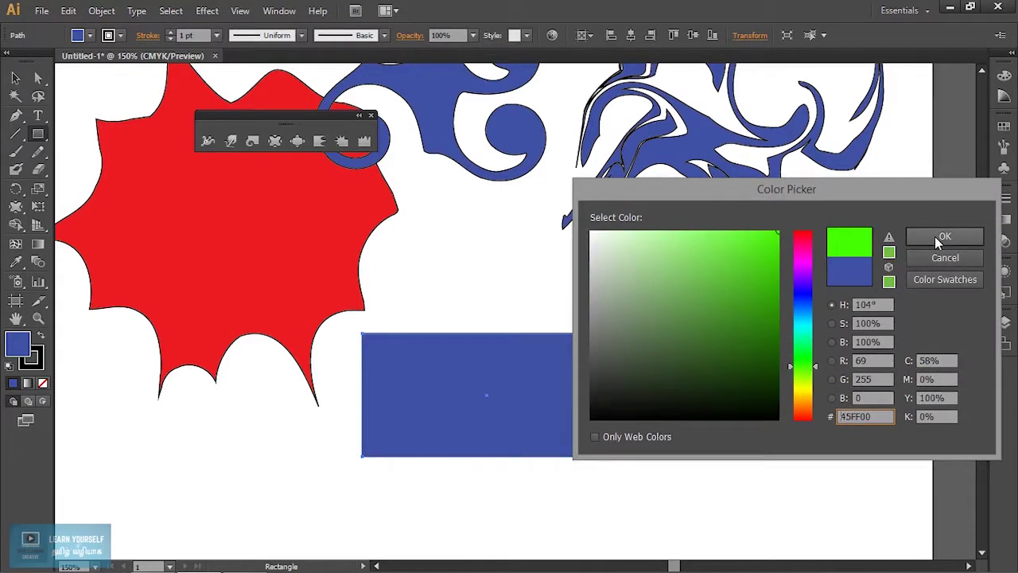
pyautogui.doubleClick(24, 347)
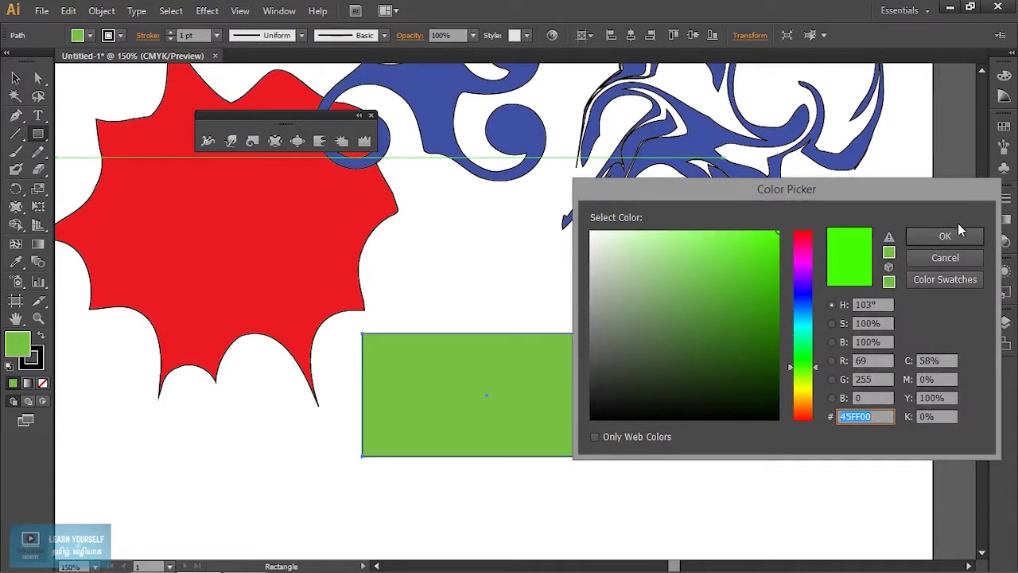
pyautogui.click(947, 235)
# Step: Distort the green rectangle's right, top and bottom edges into small pointed bulges with the Scallop tool
pyautogui.click(319, 143)
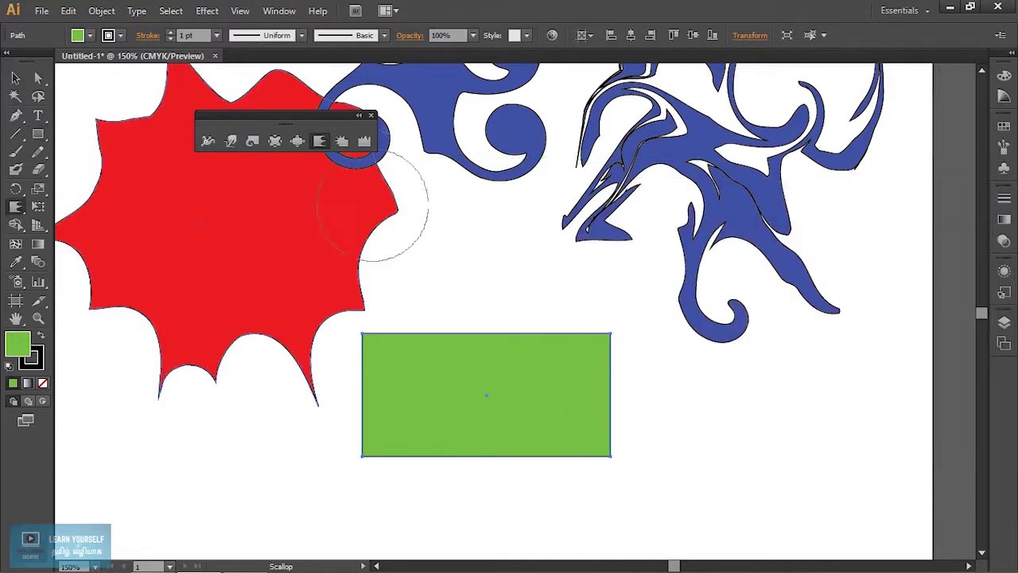
pyautogui.moveTo(591, 387)
pyautogui.mouseDown()
pyautogui.moveTo(641, 382)
pyautogui.moveTo(664, 400)
pyautogui.mouseUp()
pyautogui.moveTo(456, 373)
pyautogui.mouseDown()
pyautogui.moveTo(435, 283)
pyautogui.moveTo(436, 303)
pyautogui.mouseUp()
pyautogui.moveTo(532, 357); pyautogui.dragTo(534, 304)
pyautogui.moveTo(402, 468)
pyautogui.mouseDown()
pyautogui.moveTo(414, 472)
pyautogui.moveTo(482, 439)
pyautogui.moveTo(562, 496)
pyautogui.moveTo(266, 398)
pyautogui.moveTo(216, 466)
pyautogui.mouseUp()
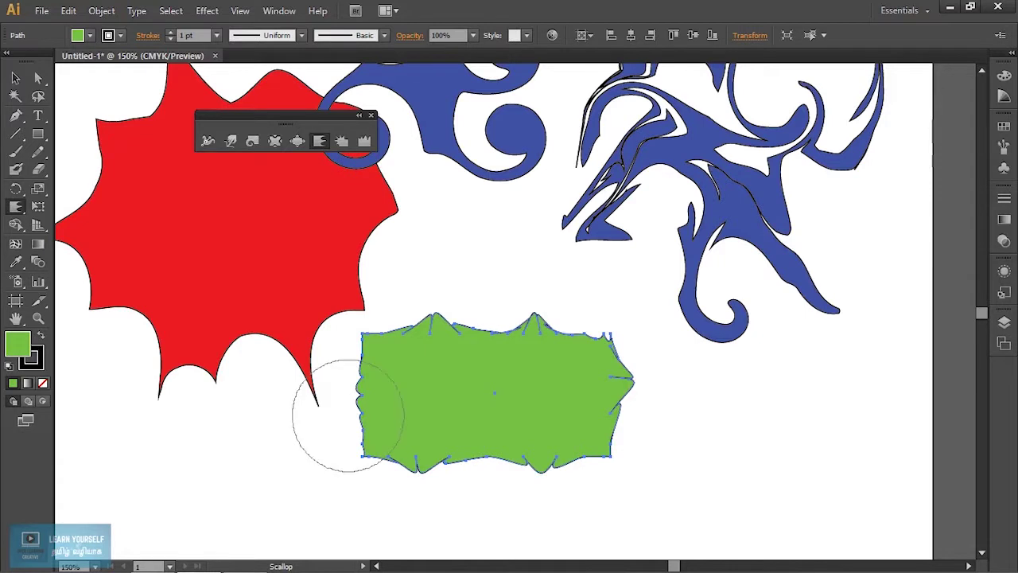
# Step: Fray the whole outline of the green shape into dense hair-like strands with longer Scallop strokes along its edges
pyautogui.moveTo(358, 382)
pyautogui.mouseDown()
pyautogui.moveTo(356, 347)
pyautogui.moveTo(414, 400)
pyautogui.moveTo(392, 498)
pyautogui.moveTo(391, 466)
pyautogui.mouseUp()
pyautogui.scroll(-1, 391, 467)
pyautogui.moveTo(491, 477)
pyautogui.mouseDown()
pyautogui.moveTo(568, 434)
pyautogui.moveTo(600, 345)
pyautogui.moveTo(534, 288)
pyautogui.moveTo(450, 307)
pyautogui.moveTo(312, 247)
pyautogui.moveTo(295, 488)
pyautogui.mouseUp()
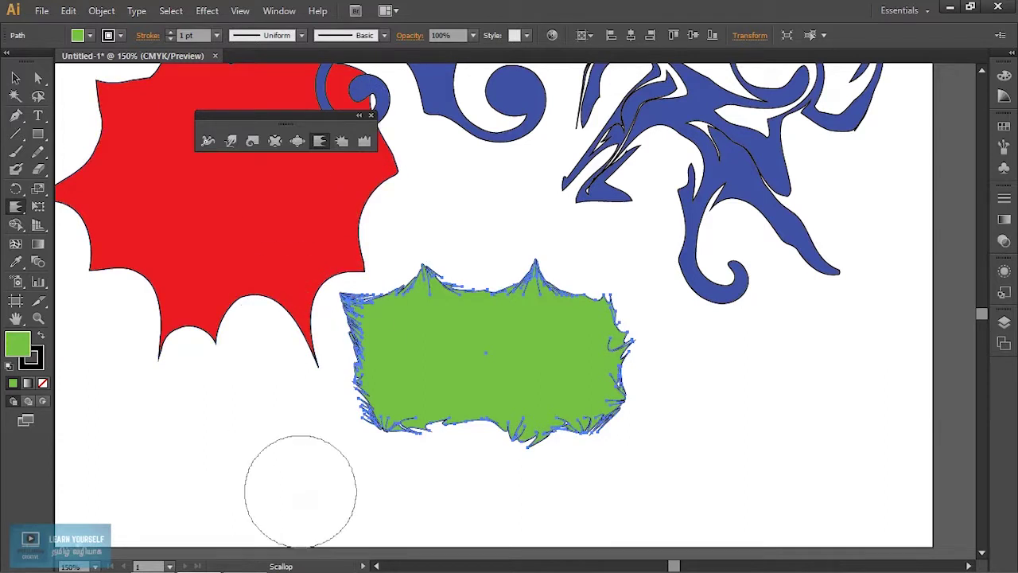
pyautogui.moveTo(470, 509)
pyautogui.mouseDown()
pyautogui.moveTo(482, 474)
pyautogui.moveTo(590, 489)
pyautogui.moveTo(346, 408)
pyautogui.moveTo(415, 290)
pyautogui.moveTo(443, 329)
pyautogui.moveTo(538, 234)
pyautogui.moveTo(629, 266)
pyautogui.moveTo(549, 398)
pyautogui.moveTo(601, 508)
pyautogui.mouseUp()
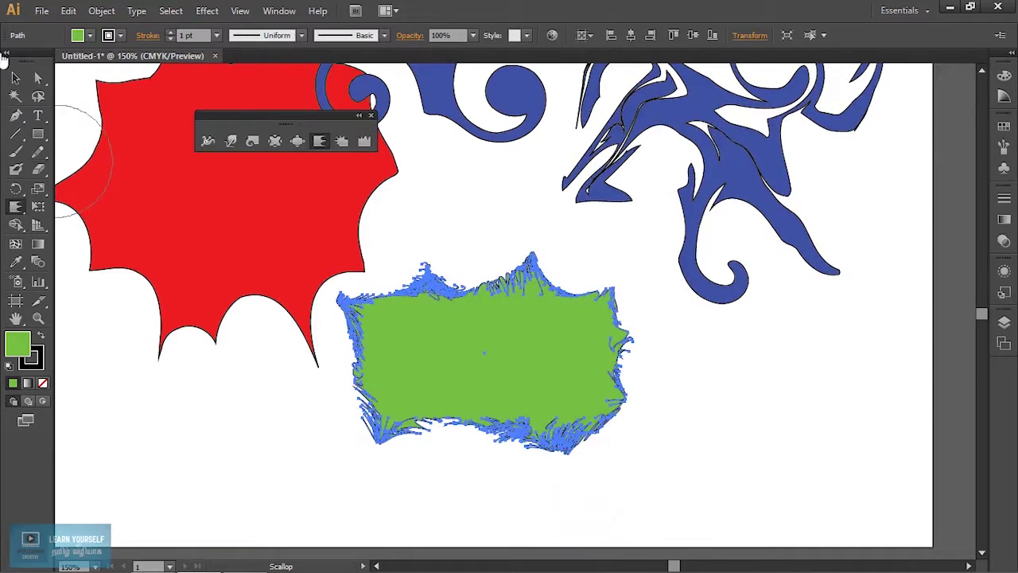
# Step: Move the frayed green shape up and left onto the red shape, and draw a second green rectangle in the empty space below
pyautogui.click(15, 77)
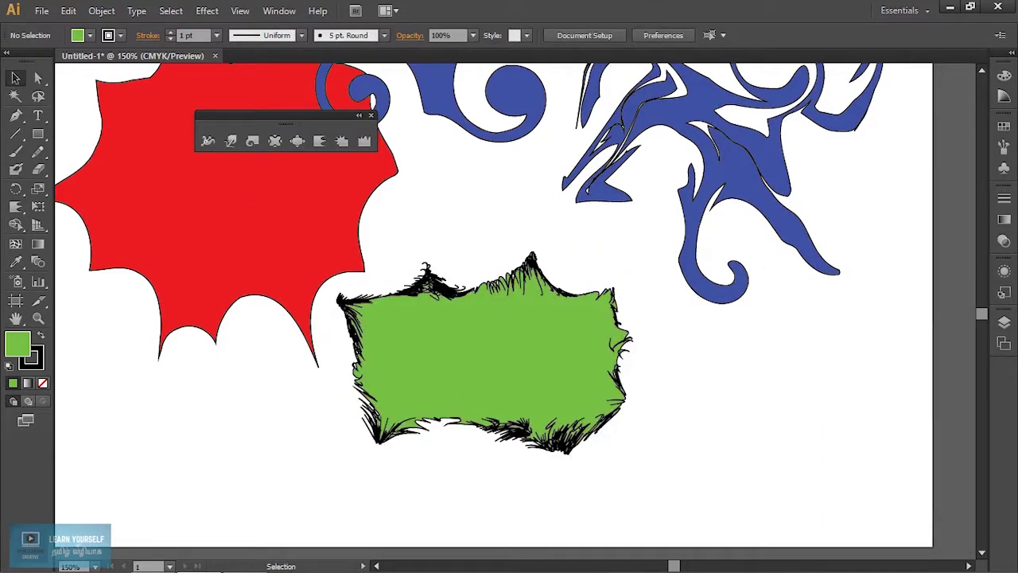
pyautogui.moveTo(543, 362); pyautogui.dragTo(315, 239)
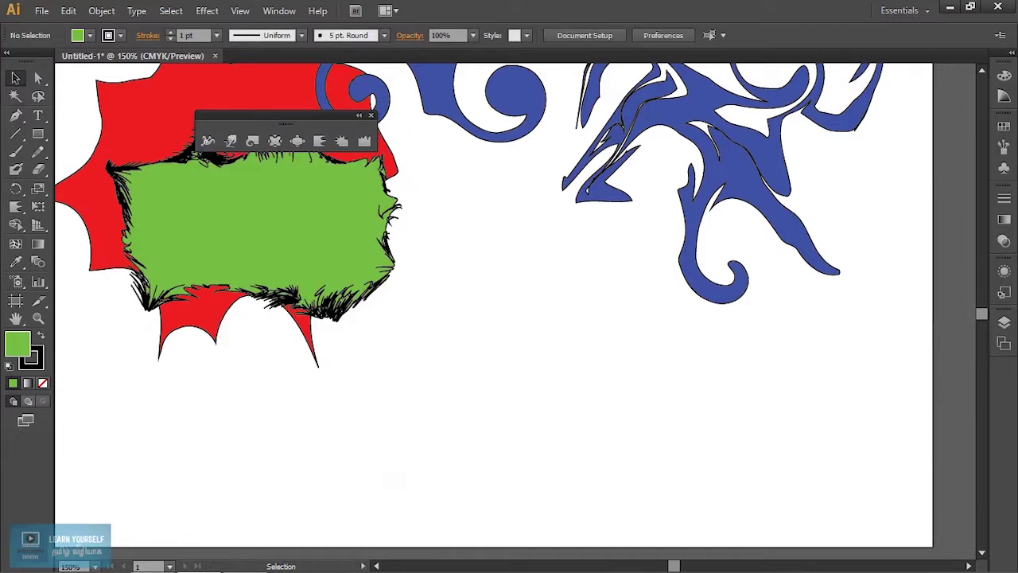
pyautogui.click(38, 137)
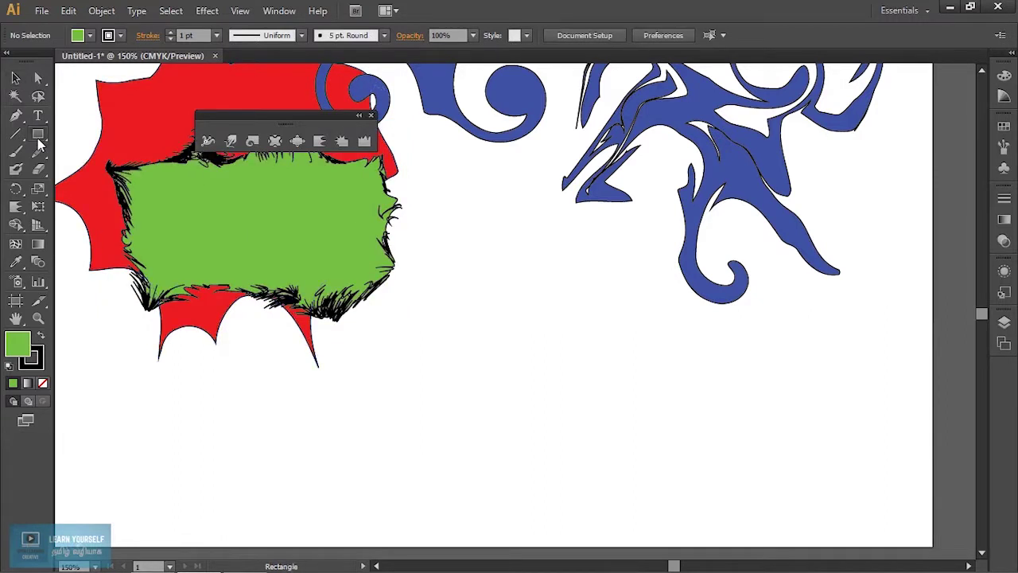
pyautogui.moveTo(411, 386); pyautogui.dragTo(628, 483)
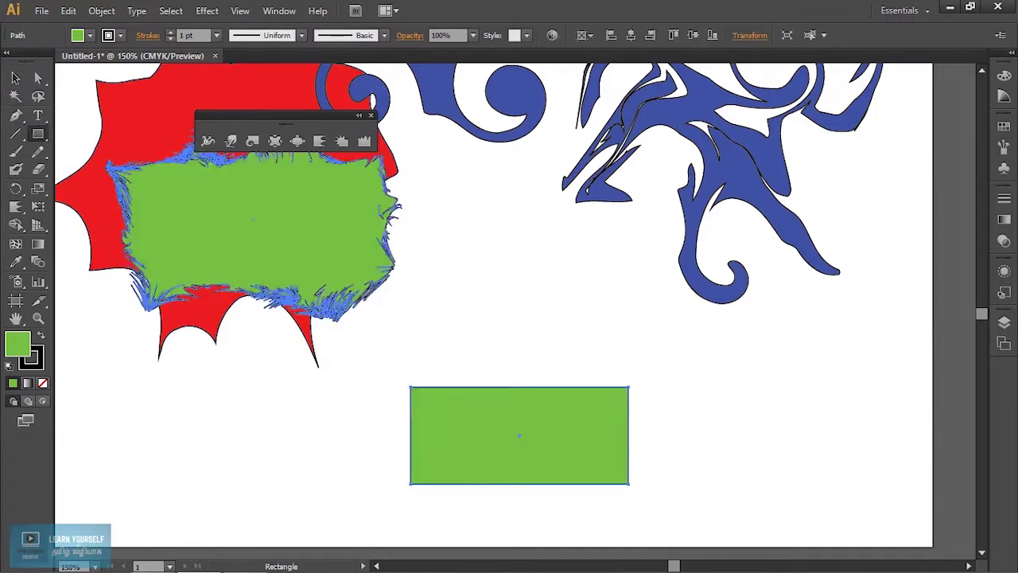
# Step: Pull long spikes out of the new rectangle's left, right, top and bottom edges with the Crystallize tool
pyautogui.click(341, 141)
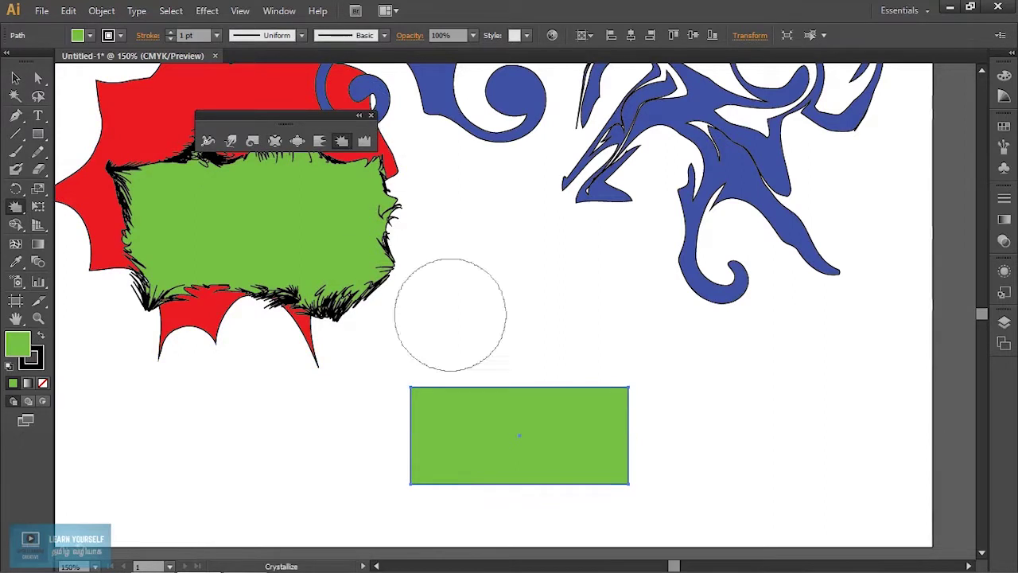
pyautogui.moveTo(438, 409); pyautogui.dragTo(405, 421)
pyautogui.moveTo(641, 427)
pyautogui.mouseDown()
pyautogui.moveTo(618, 406)
pyautogui.moveTo(650, 362)
pyautogui.mouseUp()
pyautogui.moveTo(530, 364); pyautogui.dragTo(531, 367)
pyautogui.moveTo(541, 488); pyautogui.dragTo(525, 497)
pyautogui.moveTo(422, 443); pyautogui.dragTo(339, 498)
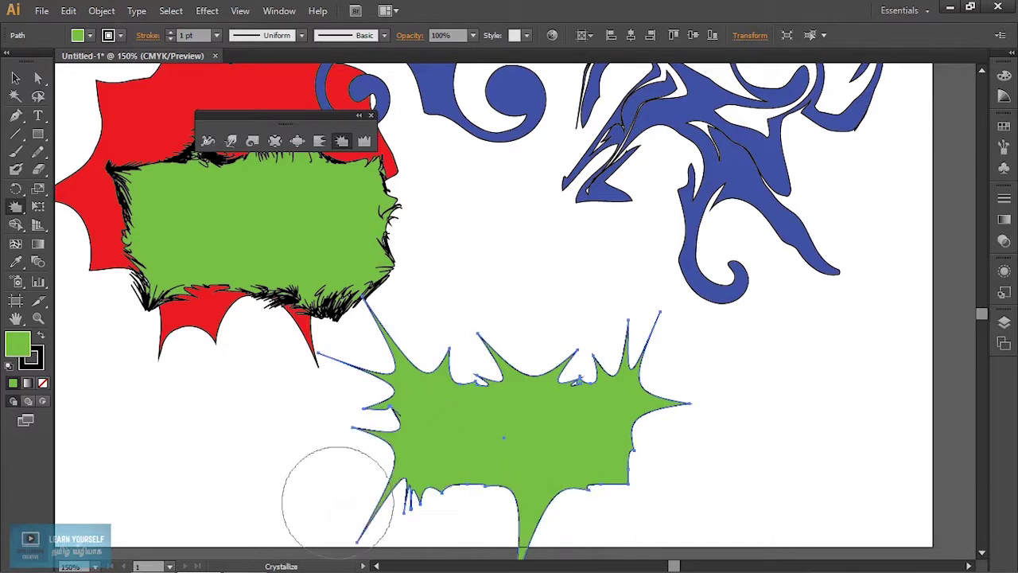
# Step: Crystallize the lower-right and bottom edges further, and break the remaining outline into dense curved spikes
pyautogui.moveTo(549, 488)
pyautogui.mouseDown()
pyautogui.moveTo(666, 496)
pyautogui.moveTo(681, 514)
pyautogui.mouseUp()
pyautogui.moveTo(498, 471); pyautogui.dragTo(460, 559)
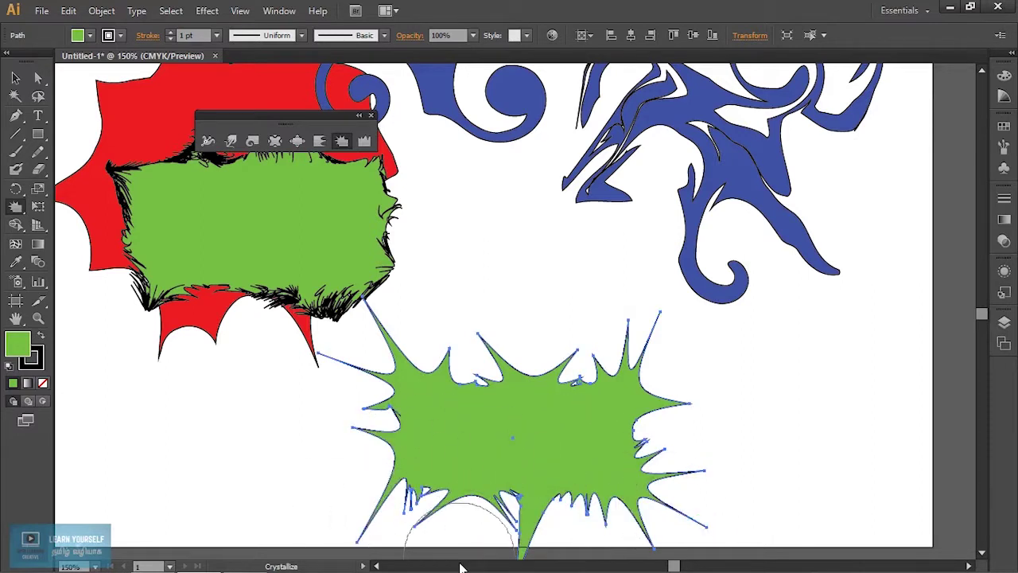
pyautogui.moveTo(477, 384)
pyautogui.mouseDown()
pyautogui.moveTo(449, 431)
pyautogui.moveTo(407, 326)
pyautogui.moveTo(453, 459)
pyautogui.moveTo(344, 446)
pyautogui.moveTo(453, 449)
pyautogui.moveTo(264, 544)
pyautogui.moveTo(532, 437)
pyautogui.moveTo(594, 432)
pyautogui.moveTo(694, 491)
pyautogui.moveTo(625, 356)
pyautogui.moveTo(572, 454)
pyautogui.moveTo(591, 315)
pyautogui.moveTo(464, 459)
pyautogui.moveTo(406, 397)
pyautogui.moveTo(330, 425)
pyautogui.moveTo(477, 439)
pyautogui.moveTo(264, 501)
pyautogui.moveTo(239, 485)
pyautogui.mouseUp()
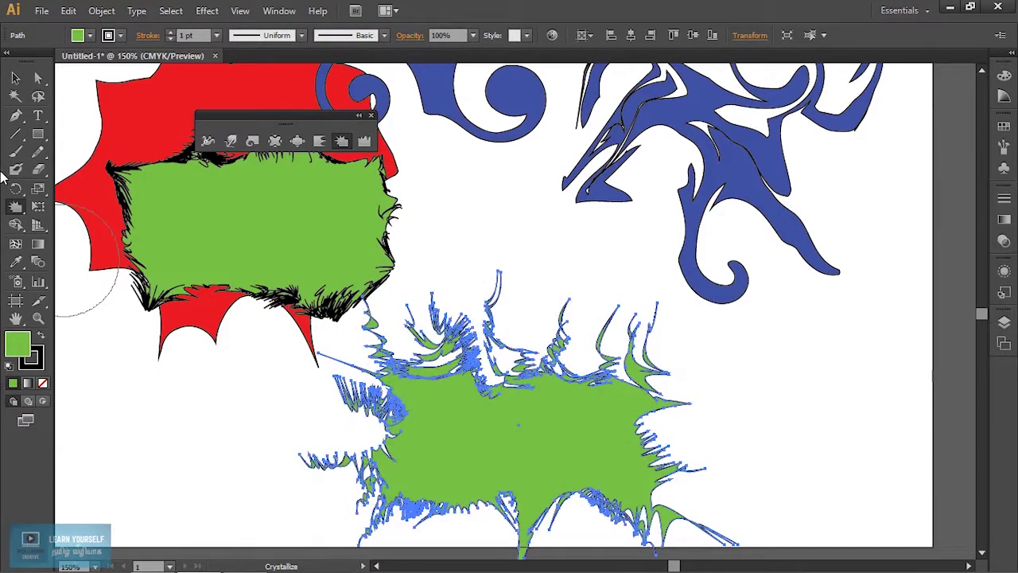
# Step: Move the crystallized green shape up and to the right, over the blue shapes, and deselect it
pyautogui.click(15, 78)
pyautogui.click(469, 239)
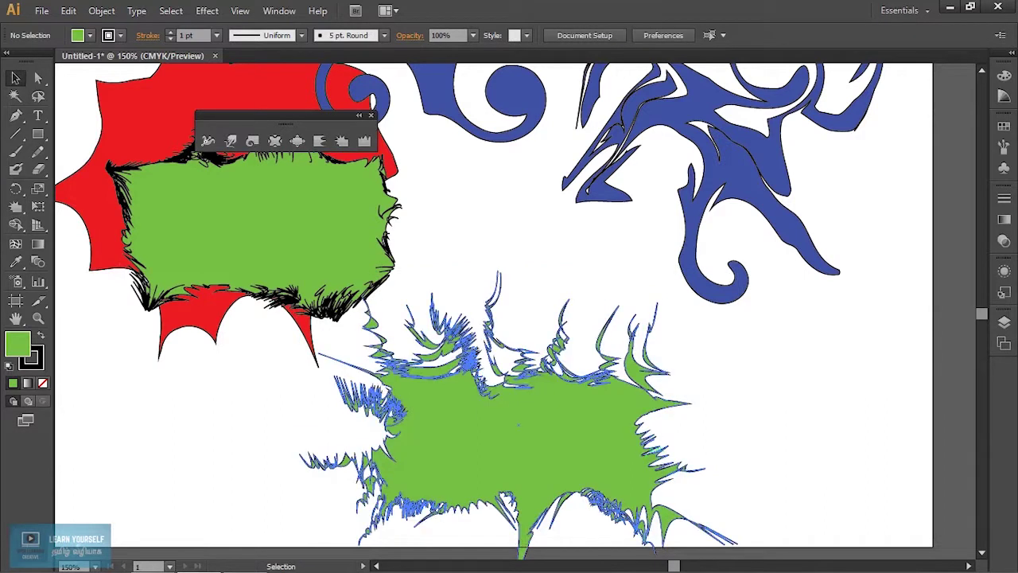
pyautogui.moveTo(610, 570)
pyautogui.click(599, 412)
pyautogui.moveTo(599, 413); pyautogui.dragTo(537, 203)
pyautogui.hotkey('ctrl', 'shift', 'a')
pyautogui.moveTo(481, 232); pyautogui.dragTo(657, 198)
pyautogui.hotkey('ctrl', 'shift', 'a')
pyautogui.moveTo(119, 168); pyautogui.dragTo(120, 169)
pyautogui.hotkey('ctrl', 'shift', 'a')
# Step: Draw another green rectangle in the empty area below, roughen its top and bottom edges with the Wrinkle tool, and deselect it
pyautogui.click(37, 134)
pyautogui.moveTo(398, 384); pyautogui.dragTo(595, 483)
pyautogui.click(363, 147)
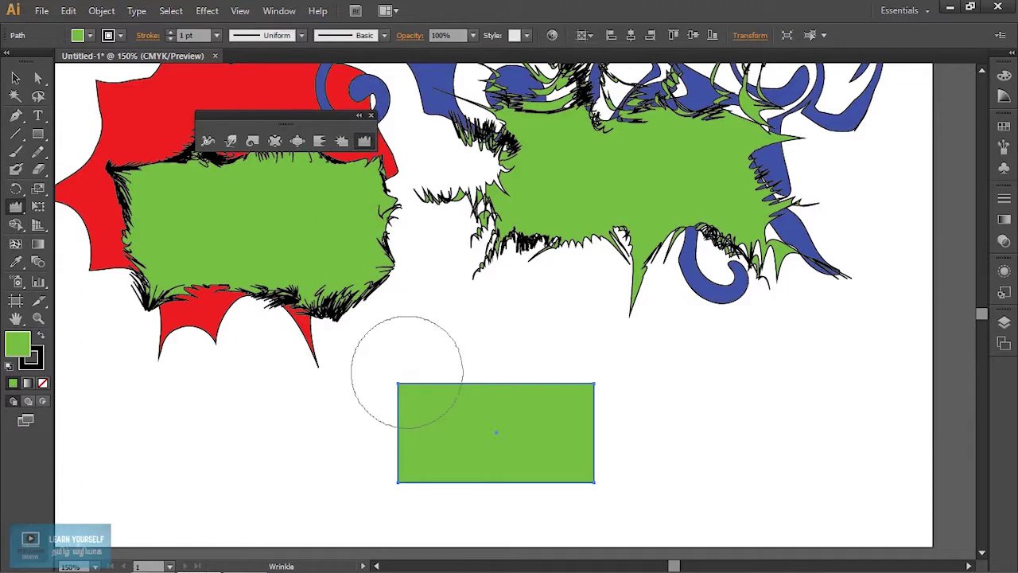
pyautogui.moveTo(436, 372)
pyautogui.mouseDown()
pyautogui.moveTo(447, 401)
pyautogui.moveTo(468, 408)
pyautogui.moveTo(495, 370)
pyautogui.moveTo(518, 425)
pyautogui.moveTo(514, 332)
pyautogui.moveTo(507, 385)
pyautogui.moveTo(477, 416)
pyautogui.moveTo(472, 460)
pyautogui.moveTo(411, 459)
pyautogui.moveTo(408, 526)
pyautogui.mouseUp()
pyautogui.moveTo(272, 450)
pyautogui.mouseDown()
pyautogui.moveTo(349, 454)
pyautogui.moveTo(392, 433)
pyautogui.moveTo(271, 439)
pyautogui.moveTo(515, 443)
pyautogui.moveTo(601, 498)
pyautogui.moveTo(590, 417)
pyautogui.moveTo(665, 396)
pyautogui.moveTo(549, 408)
pyautogui.moveTo(575, 339)
pyautogui.moveTo(549, 372)
pyautogui.moveTo(484, 396)
pyautogui.moveTo(489, 341)
pyautogui.moveTo(455, 421)
pyautogui.moveTo(459, 309)
pyautogui.moveTo(458, 521)
pyautogui.moveTo(467, 312)
pyautogui.moveTo(496, 382)
pyautogui.moveTo(506, 485)
pyautogui.moveTo(542, 408)
pyautogui.moveTo(548, 359)
pyautogui.moveTo(515, 490)
pyautogui.moveTo(546, 336)
pyautogui.moveTo(532, 383)
pyautogui.moveTo(529, 486)
pyautogui.moveTo(471, 485)
pyautogui.moveTo(453, 354)
pyautogui.moveTo(485, 328)
pyautogui.moveTo(552, 406)
pyautogui.moveTo(564, 458)
pyautogui.mouseUp()
pyautogui.click(15, 78)
pyautogui.hotkey('ctrl', 'shift', 'a')
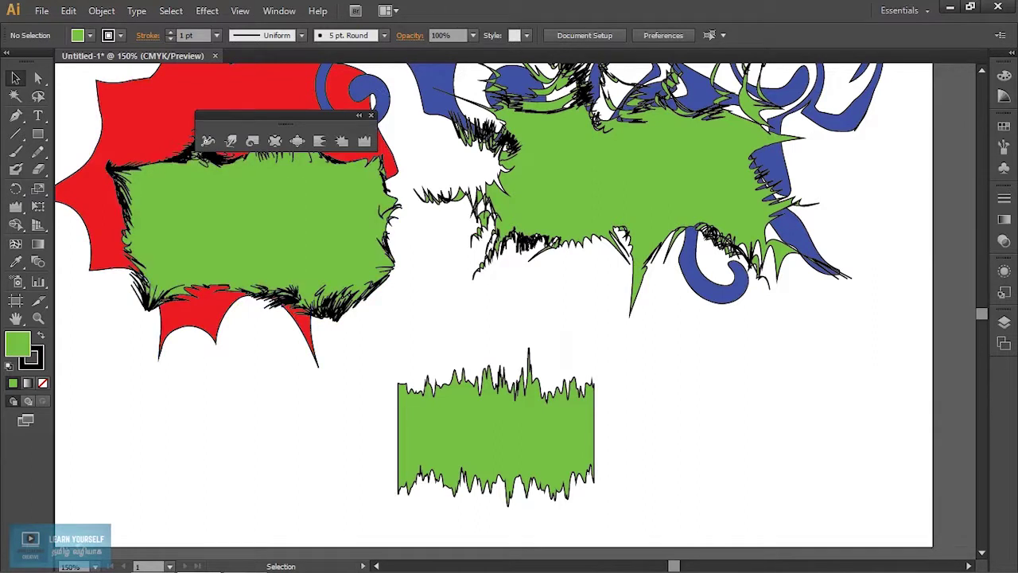
pyautogui.moveTo(603, 366); pyautogui.dragTo(656, 405)
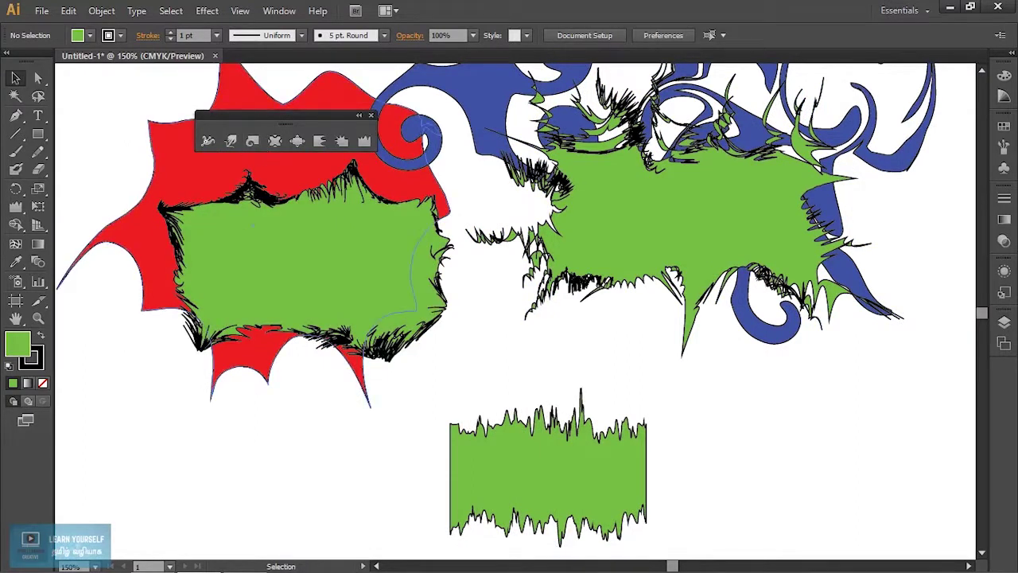